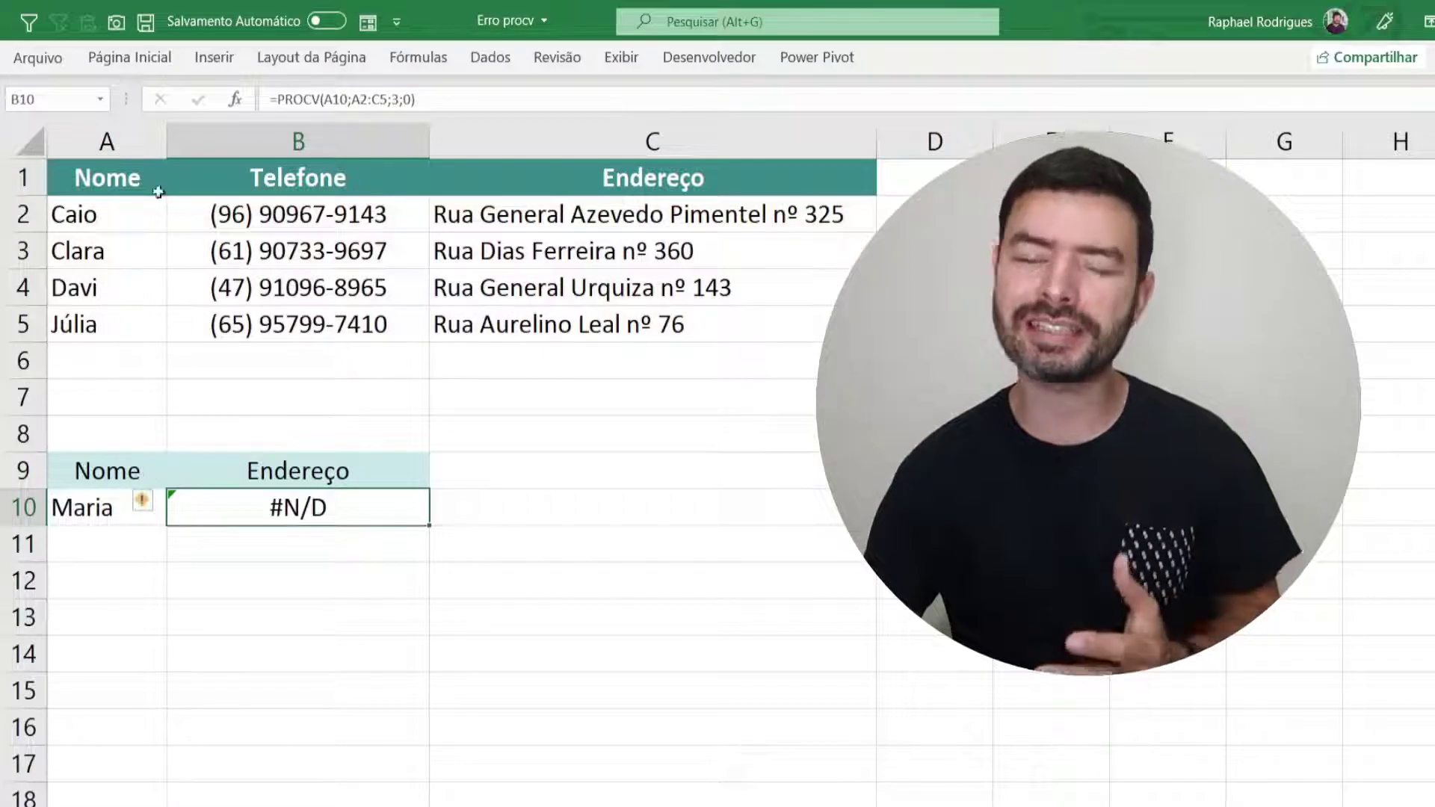
Look up the contact listed in row 4 by entering that contact's name in cell A10.
left_click(89, 523)
type("Davi")
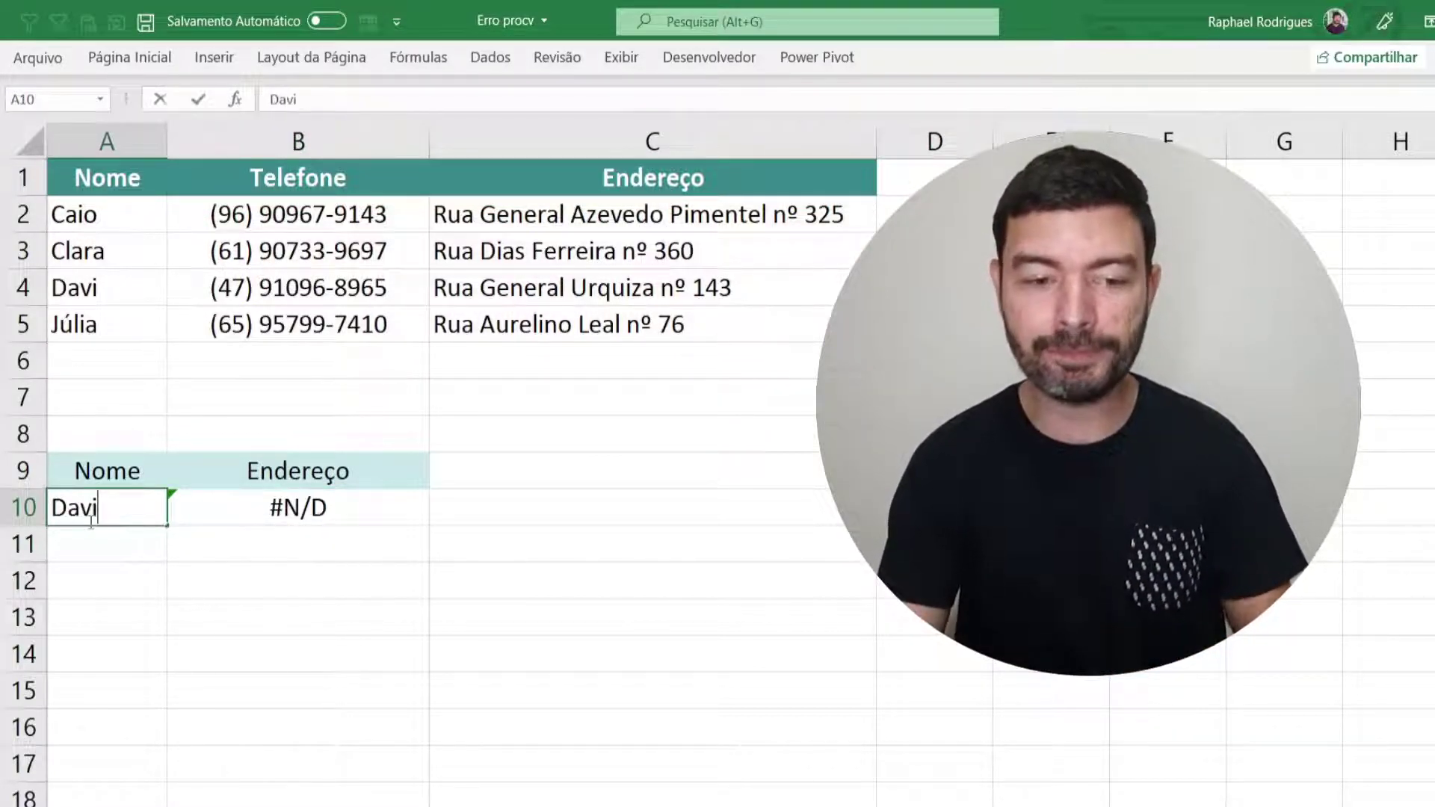
key("Return")
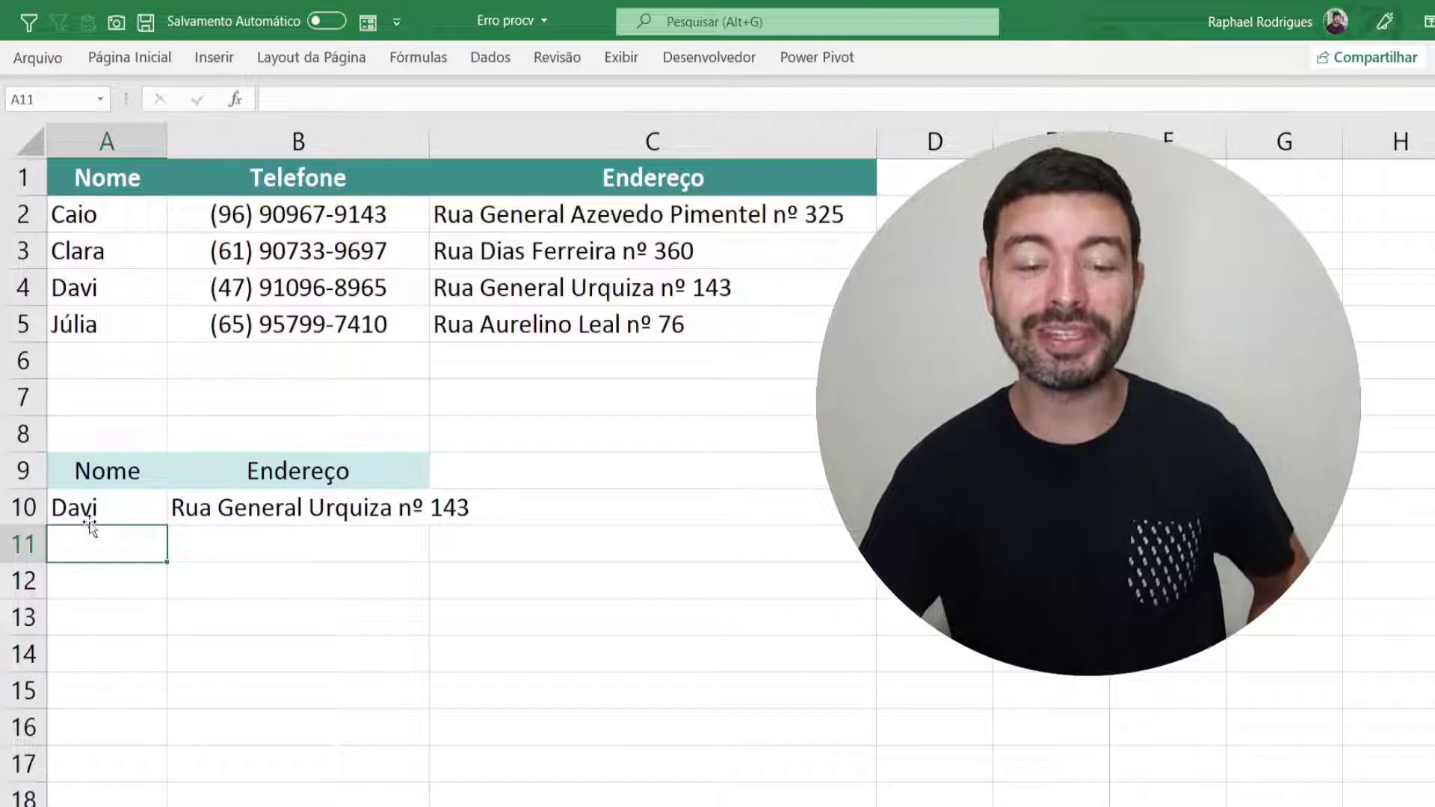
Enter a name missing from the contact table in A10 and select the address lookup in B10.
left_click(128, 506)
type("Maria")
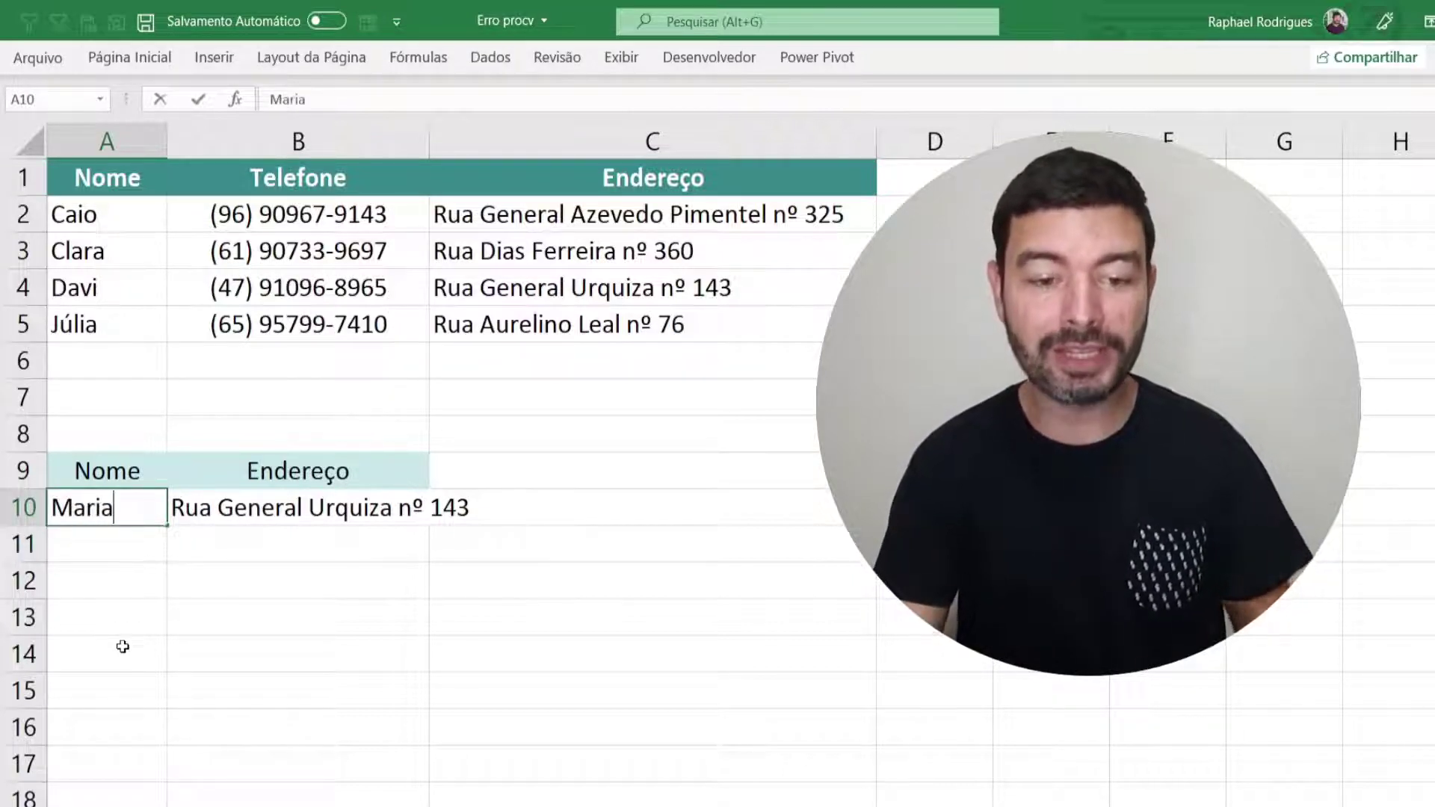
key("Return")
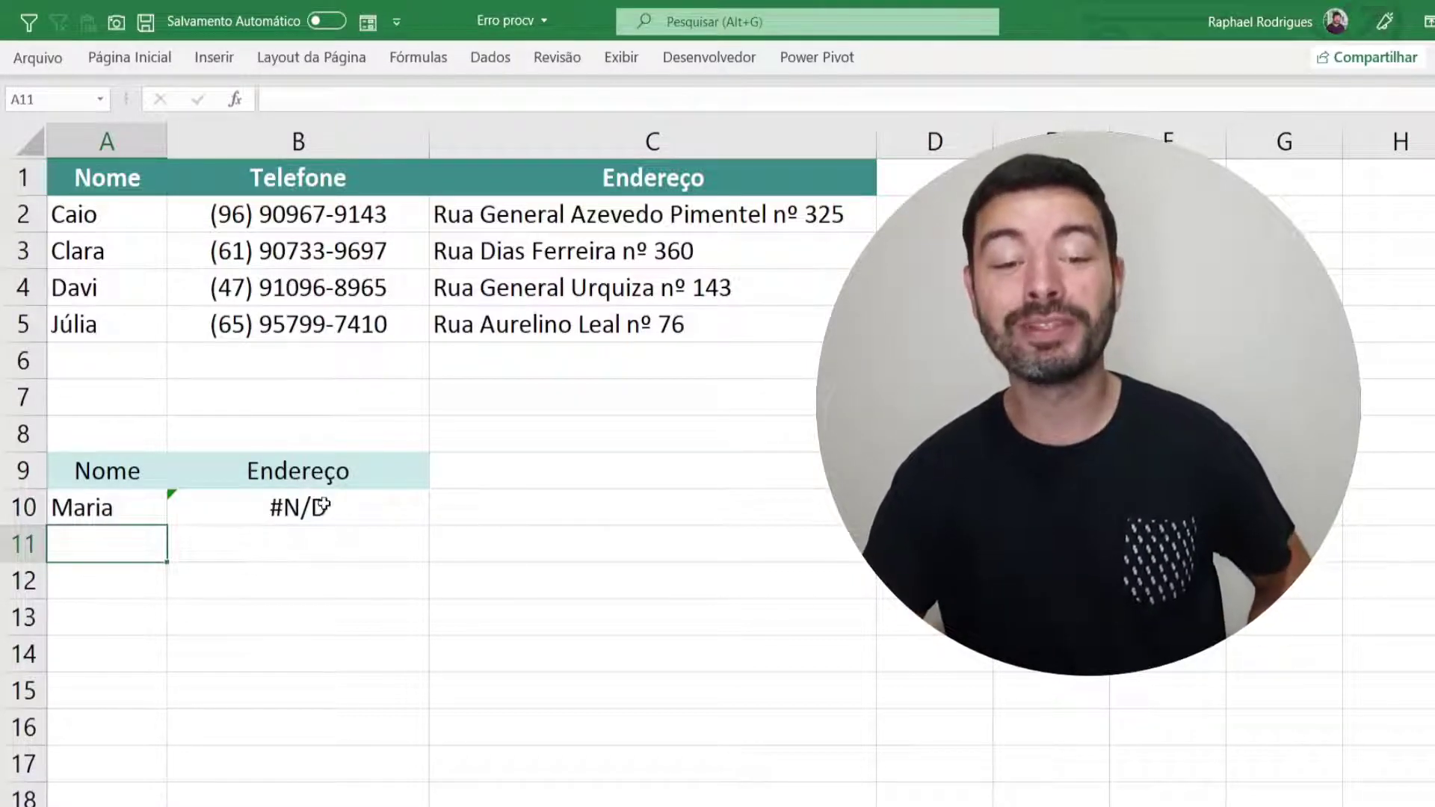
left_click(120, 361)
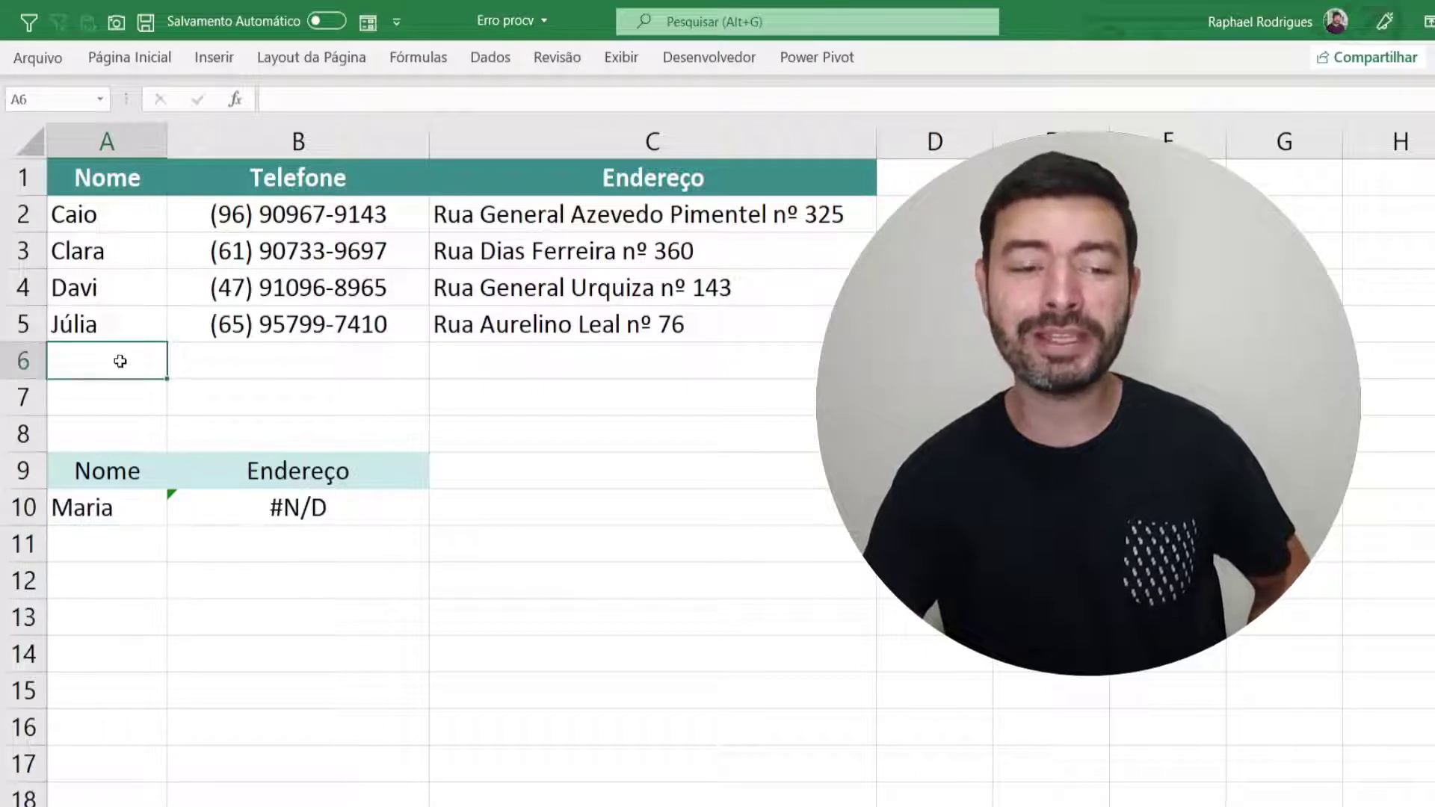
left_click(326, 511)
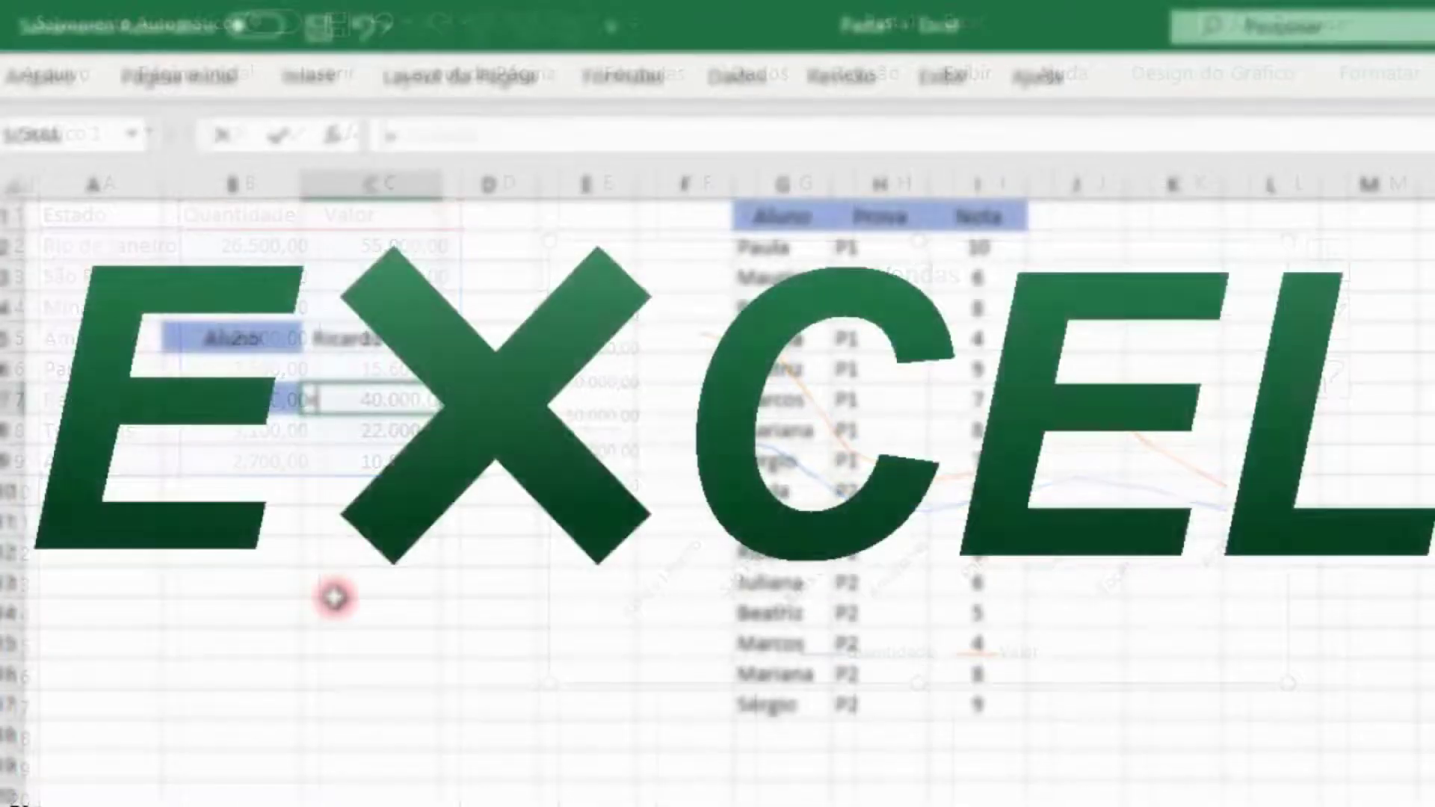
type("SOMASES(")
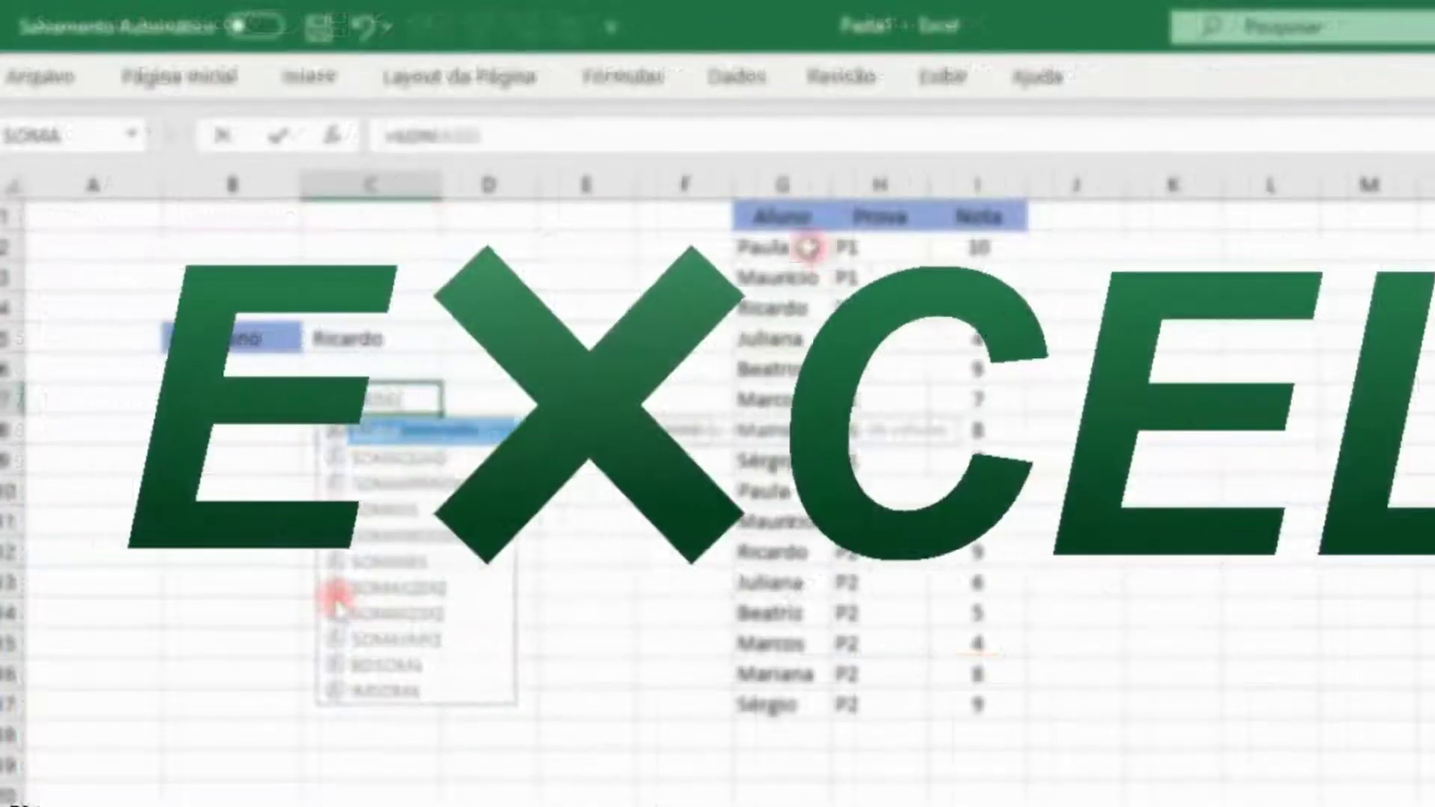
left_click_drag(769, 247, 770, 461)
left_click_drag(766, 515, 773, 703)
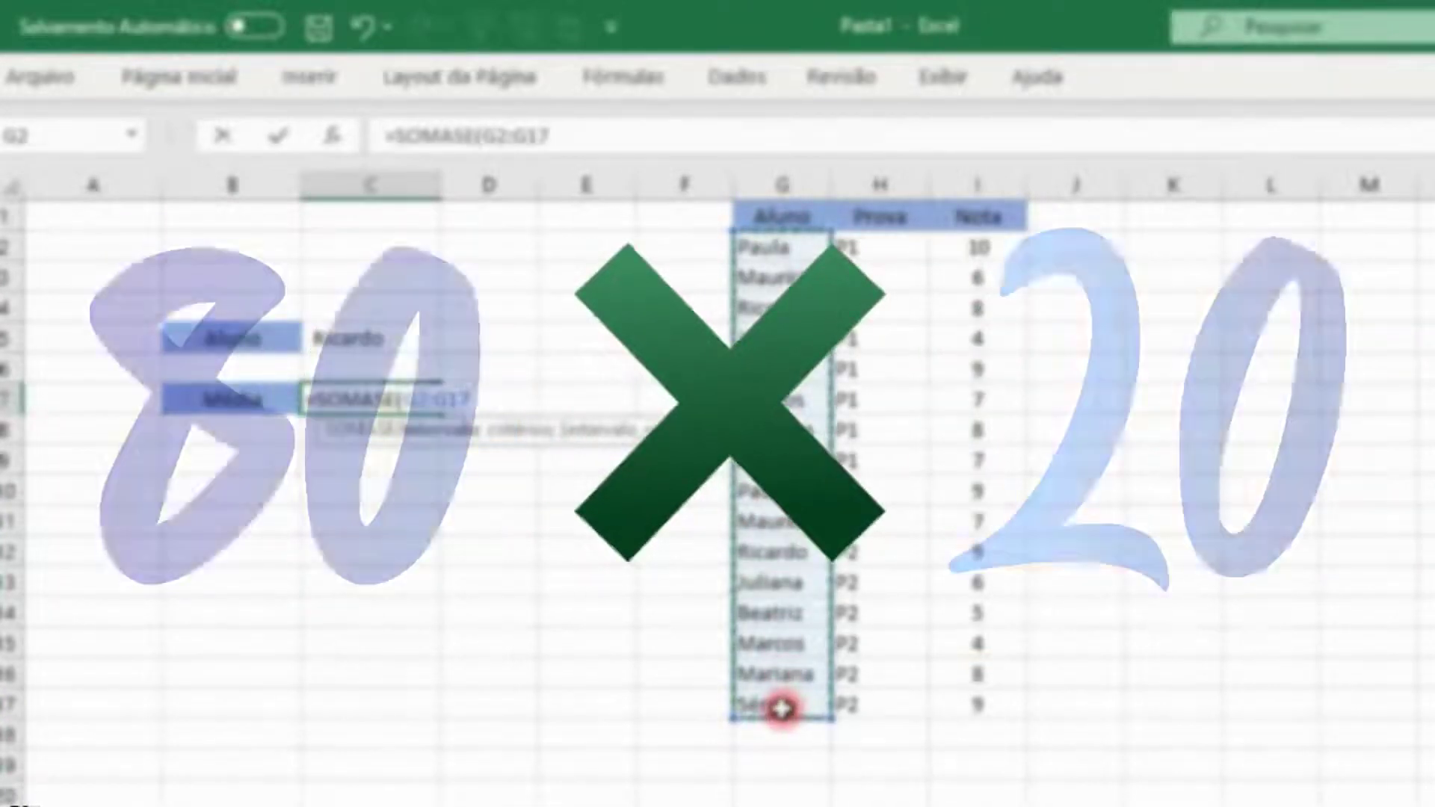
type(";")
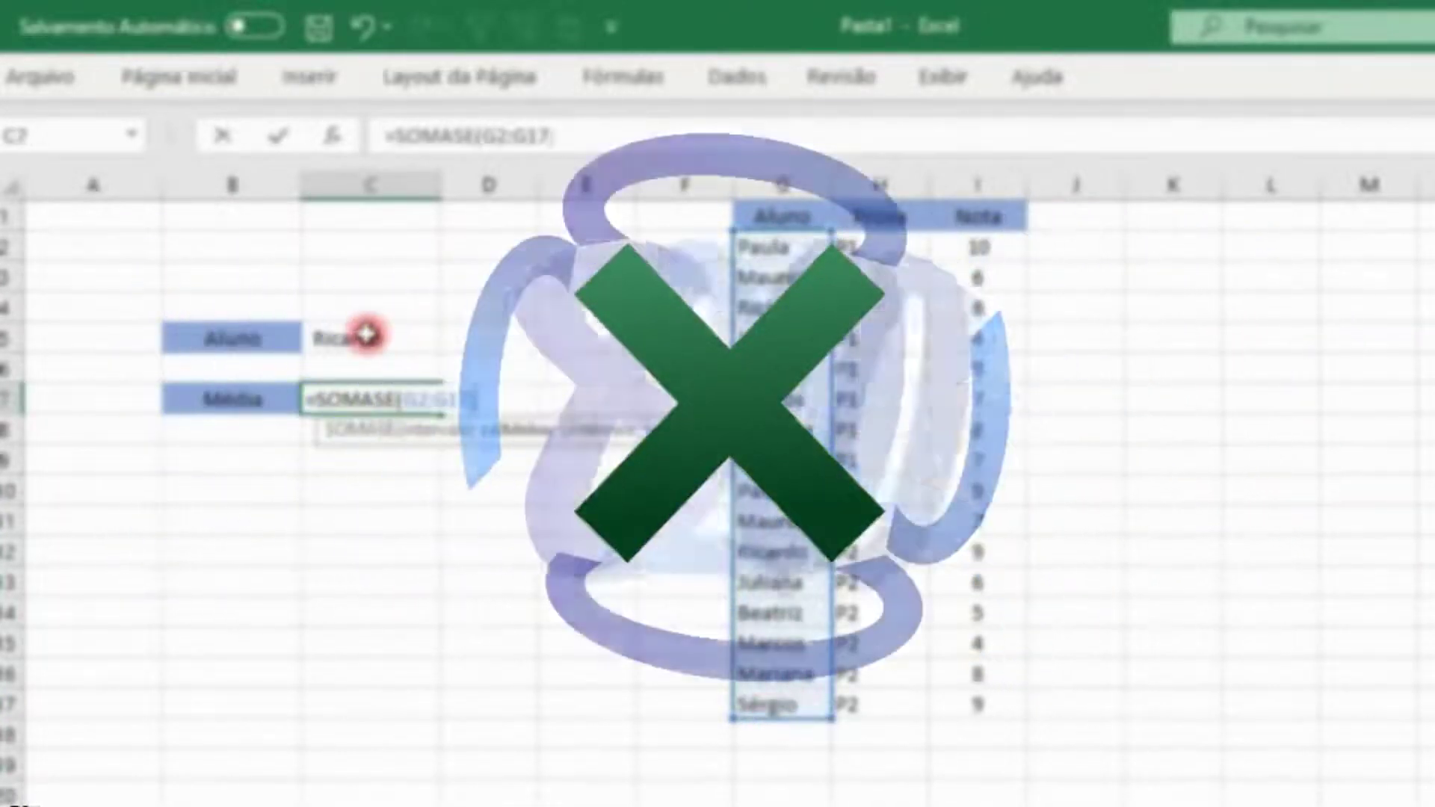
left_click(366, 334)
type(";")
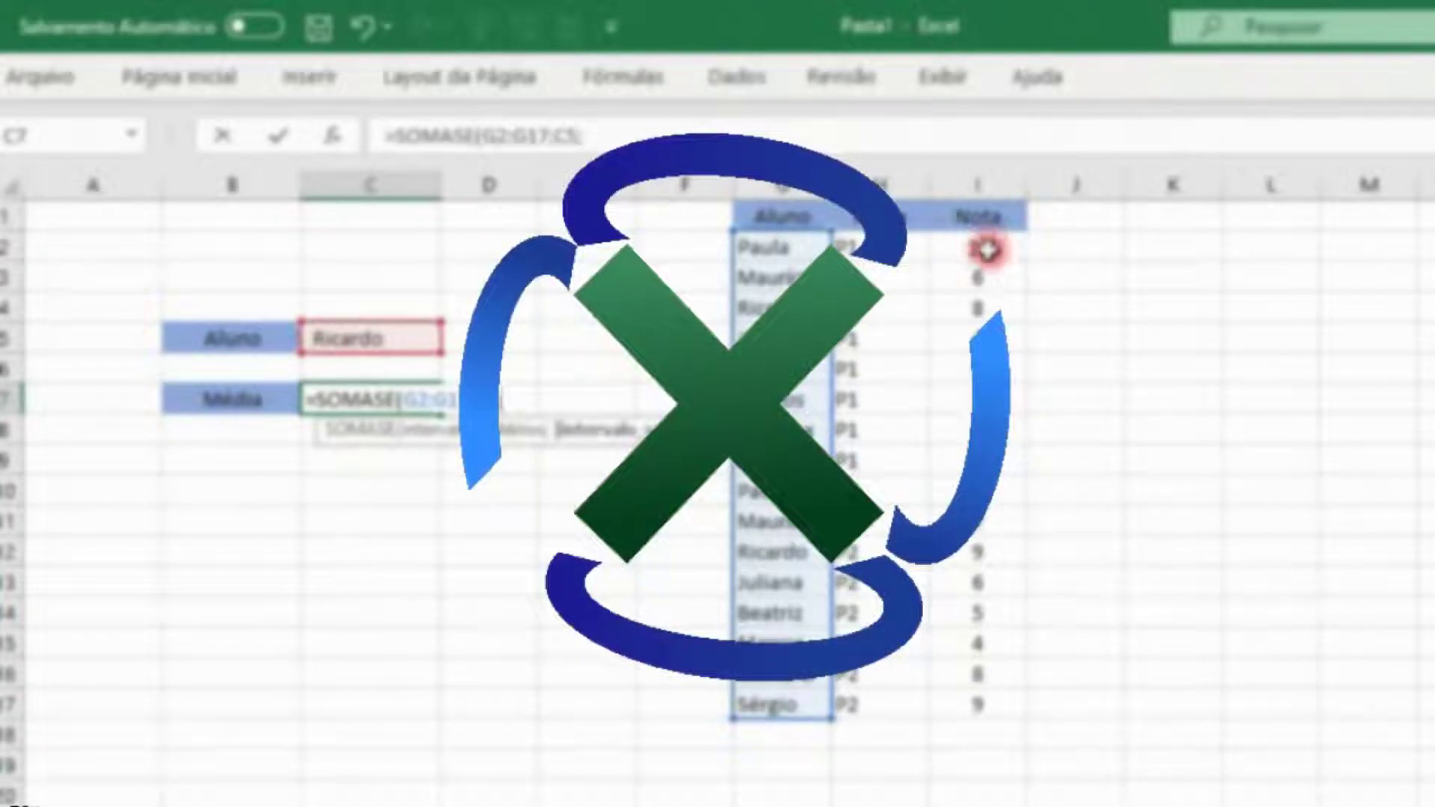
left_click_drag(996, 246, 954, 695)
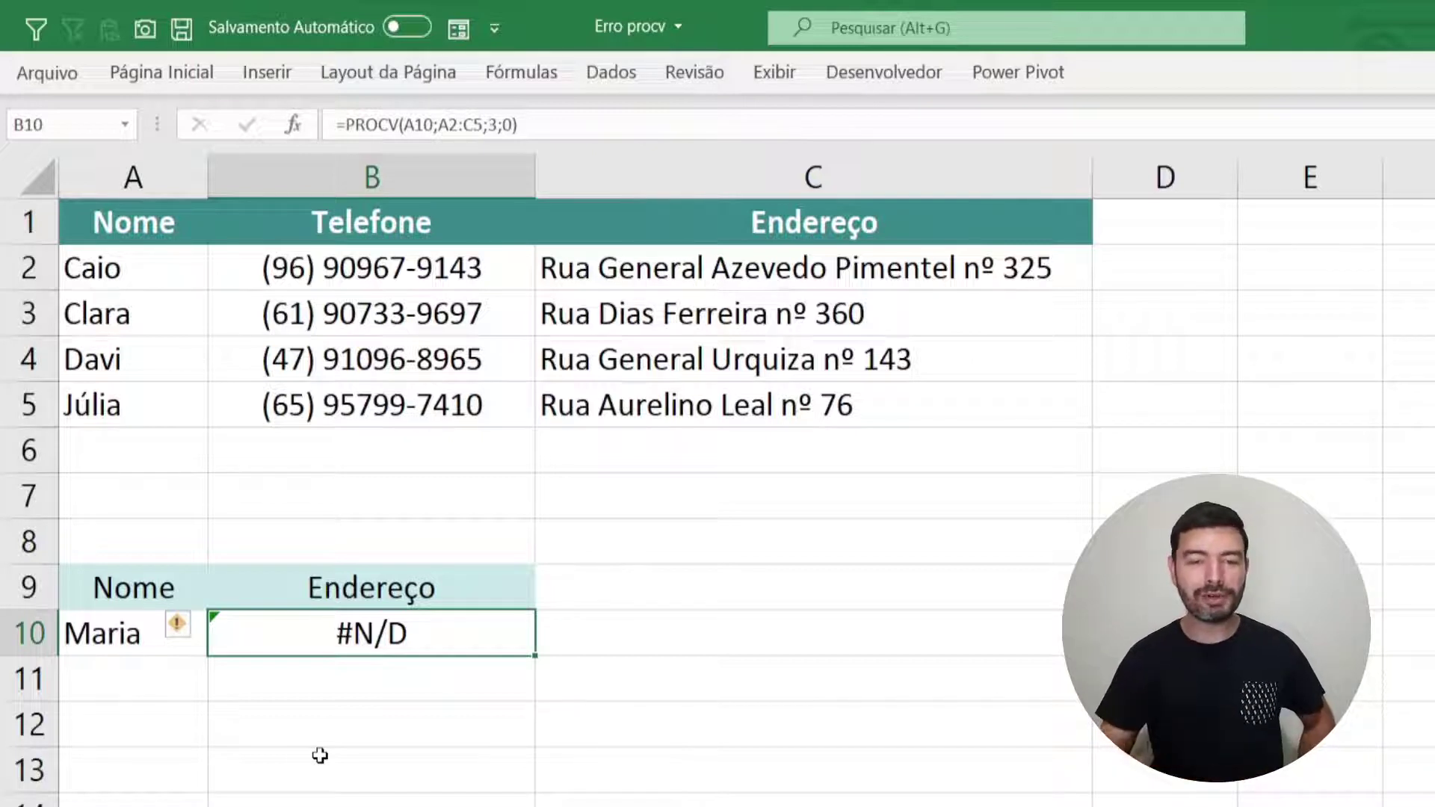
Review the PROCV formula in B10, then enter the row 4 contact's name in A10 and compare the result with that table row.
double_click(381, 636)
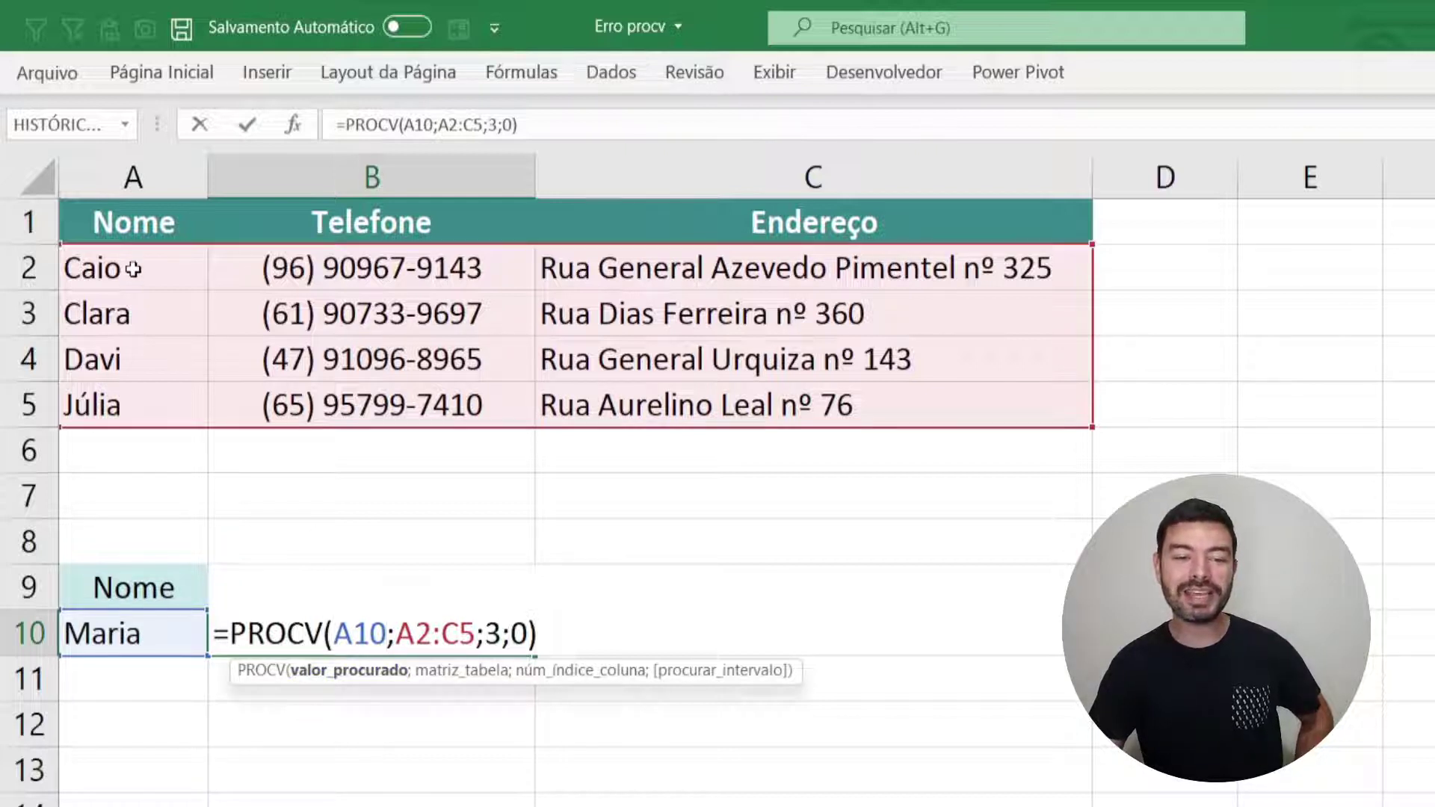
key("Return")
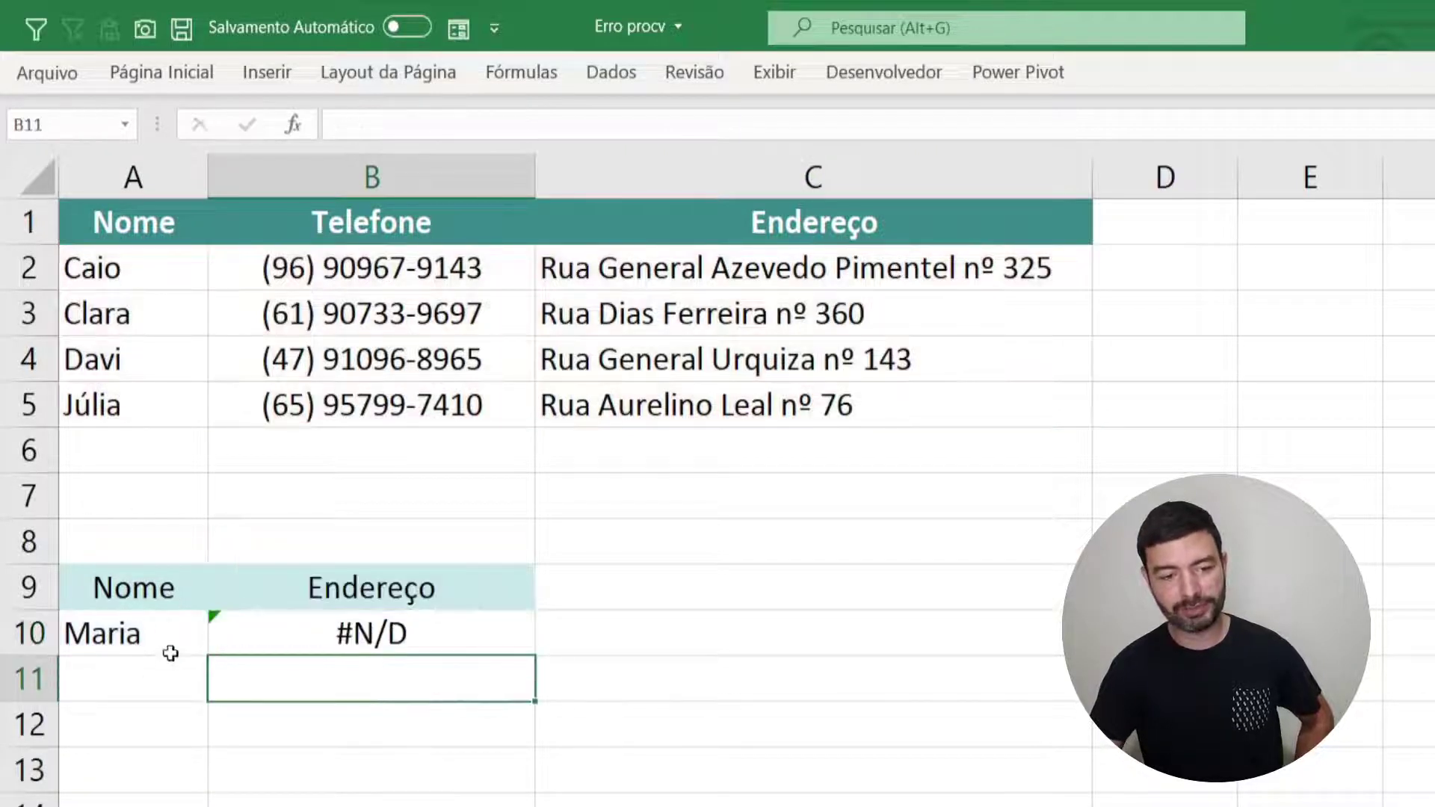
left_click(169, 656)
type("Davi")
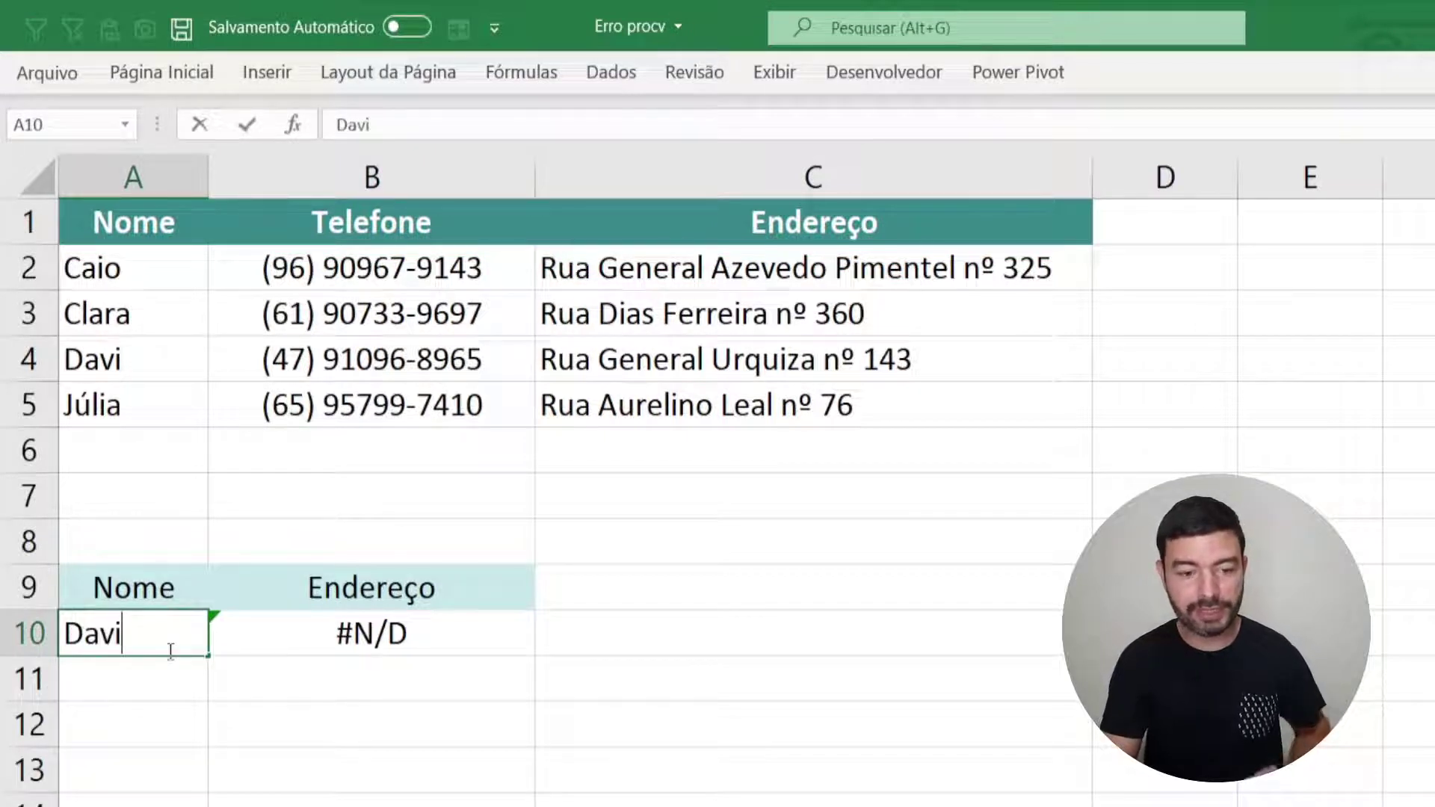
key("Return")
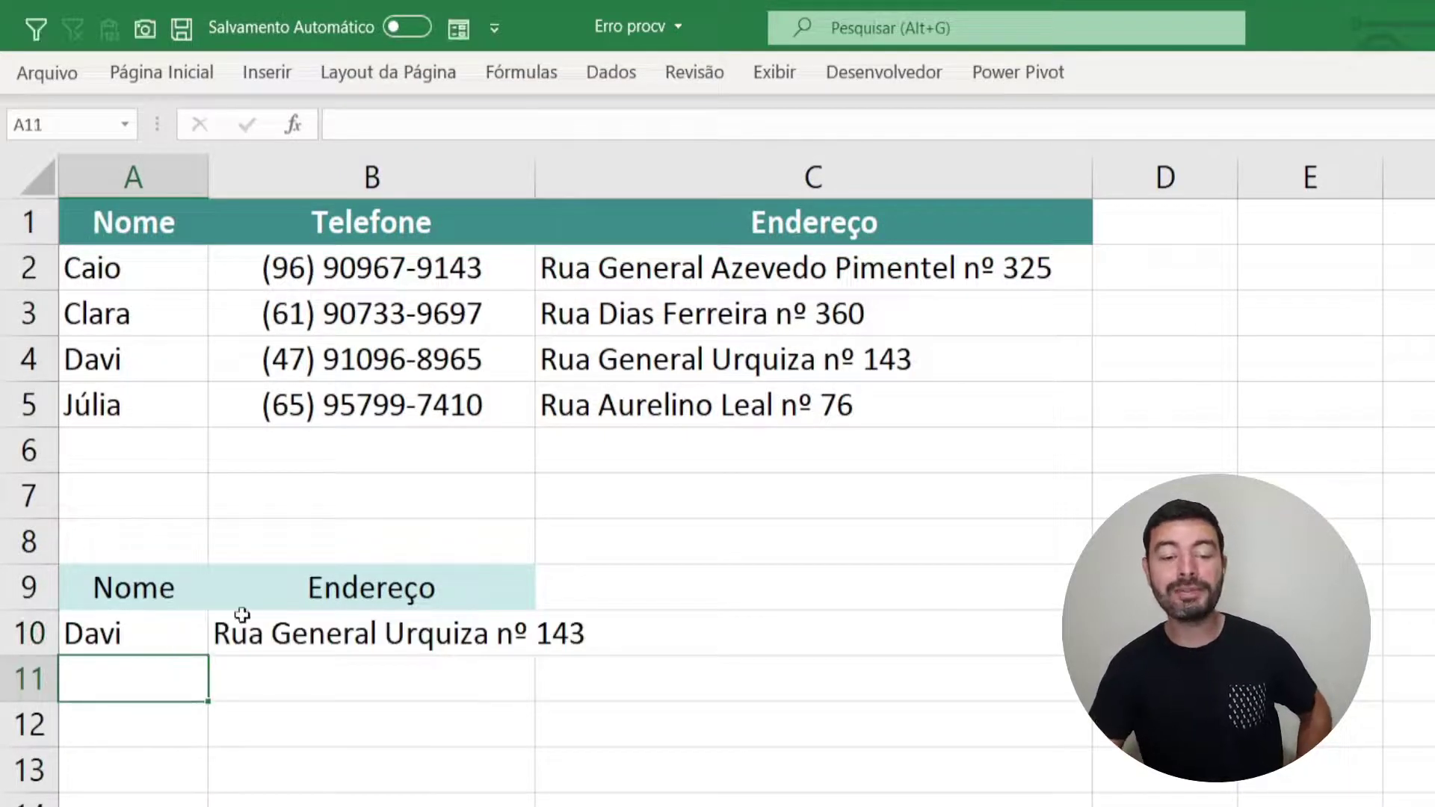
left_click(301, 630)
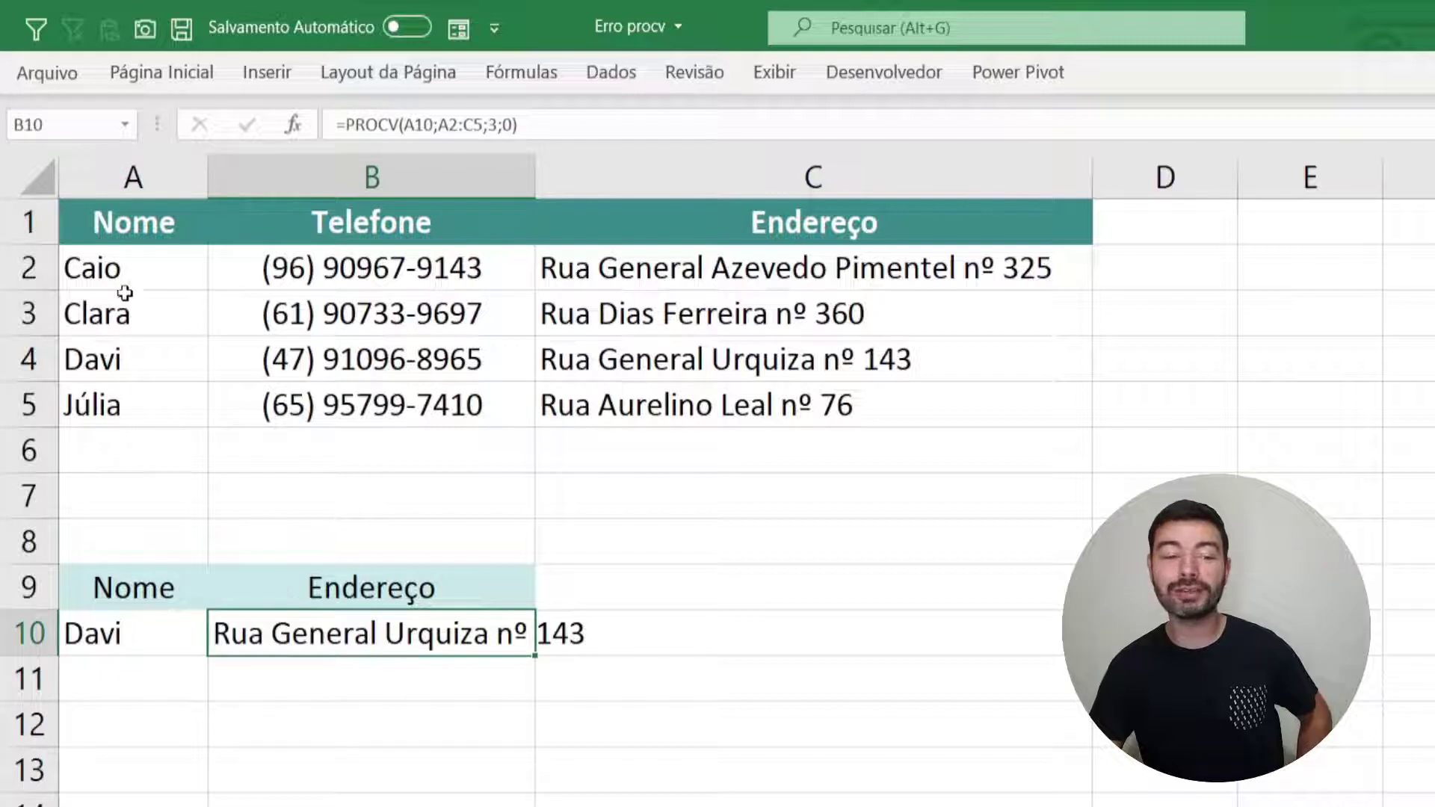
left_click_drag(154, 269, 642, 373)
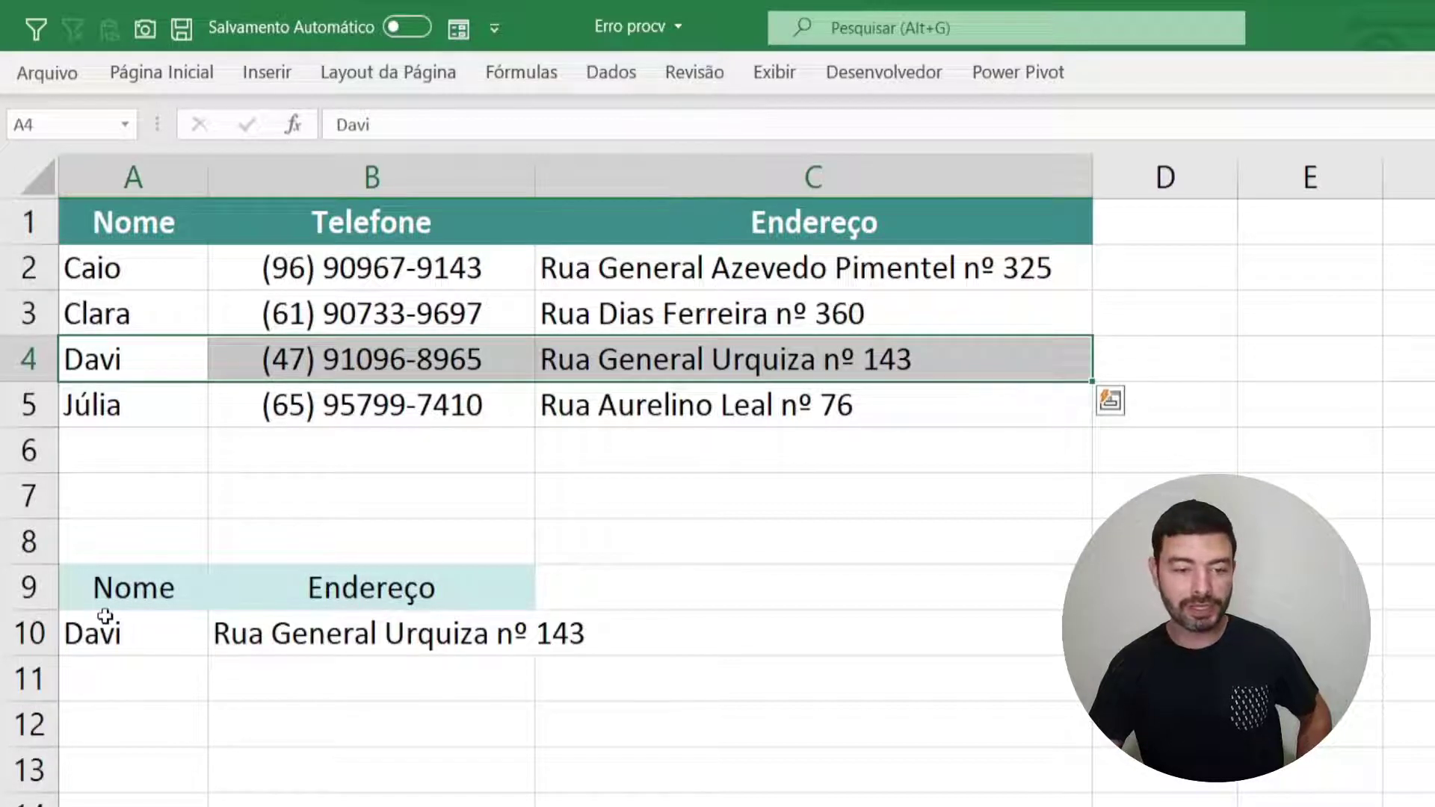
Replace the name in A10 with the row 2 contact's name and compare B10 with A2:C2.
left_click(130, 639)
double_click(129, 639)
key("BackSpace")
key("BackSpace")
key("BackSpace")
key("BackSpace")
type("Caio")
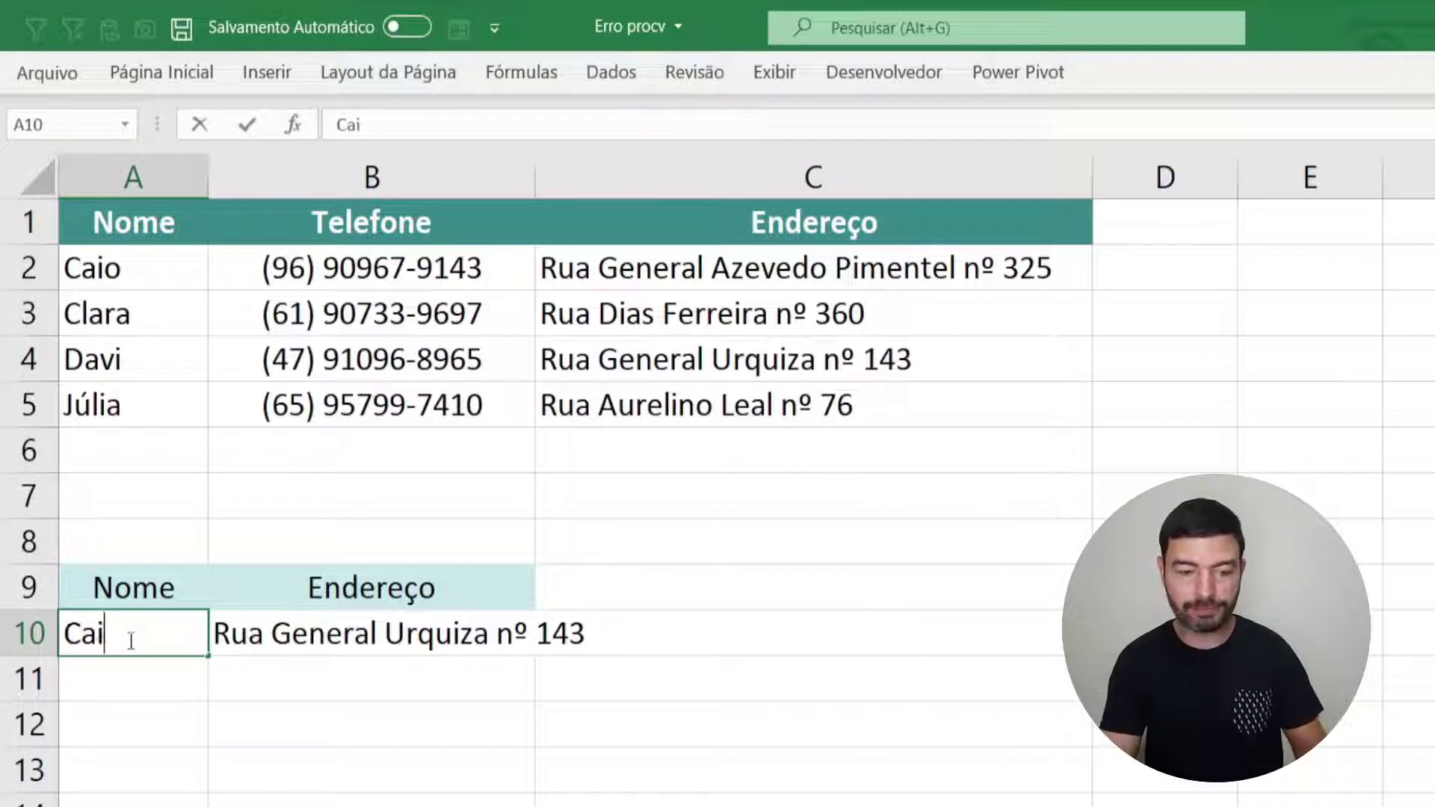
key("Return")
left_click(265, 632)
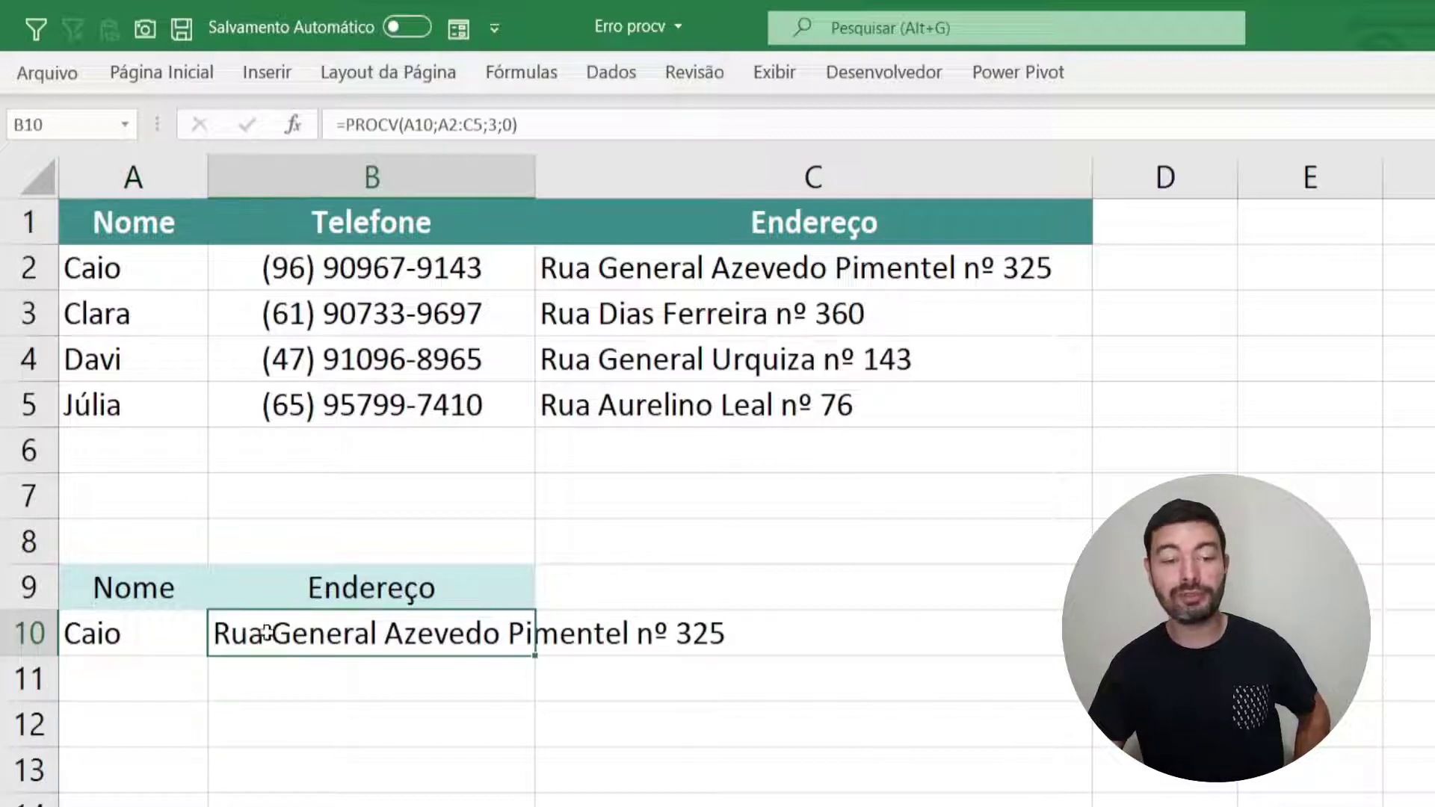
left_click_drag(148, 261, 589, 273)
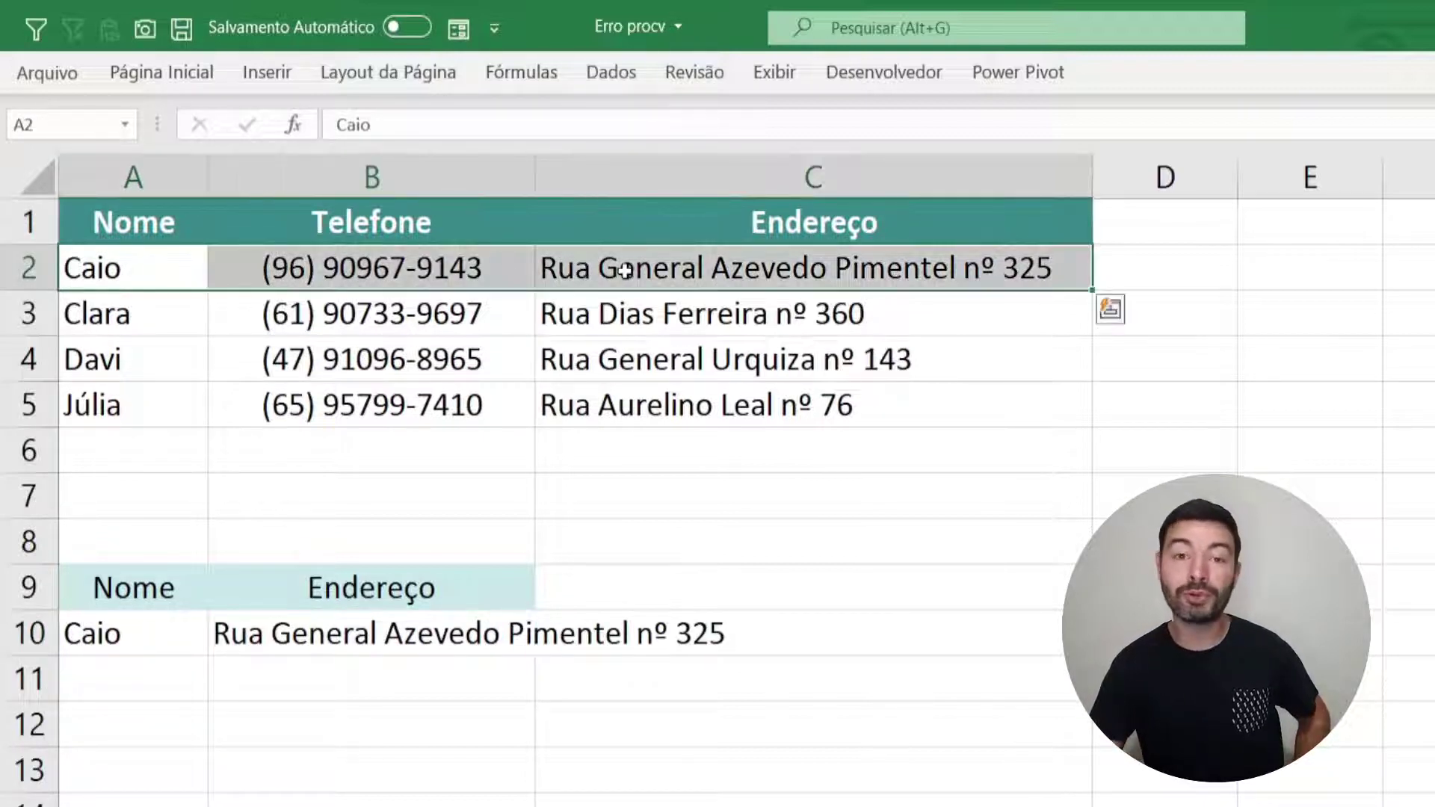
Replace the name in A10 with a person's name that is not listed in the contact table.
left_click(131, 639)
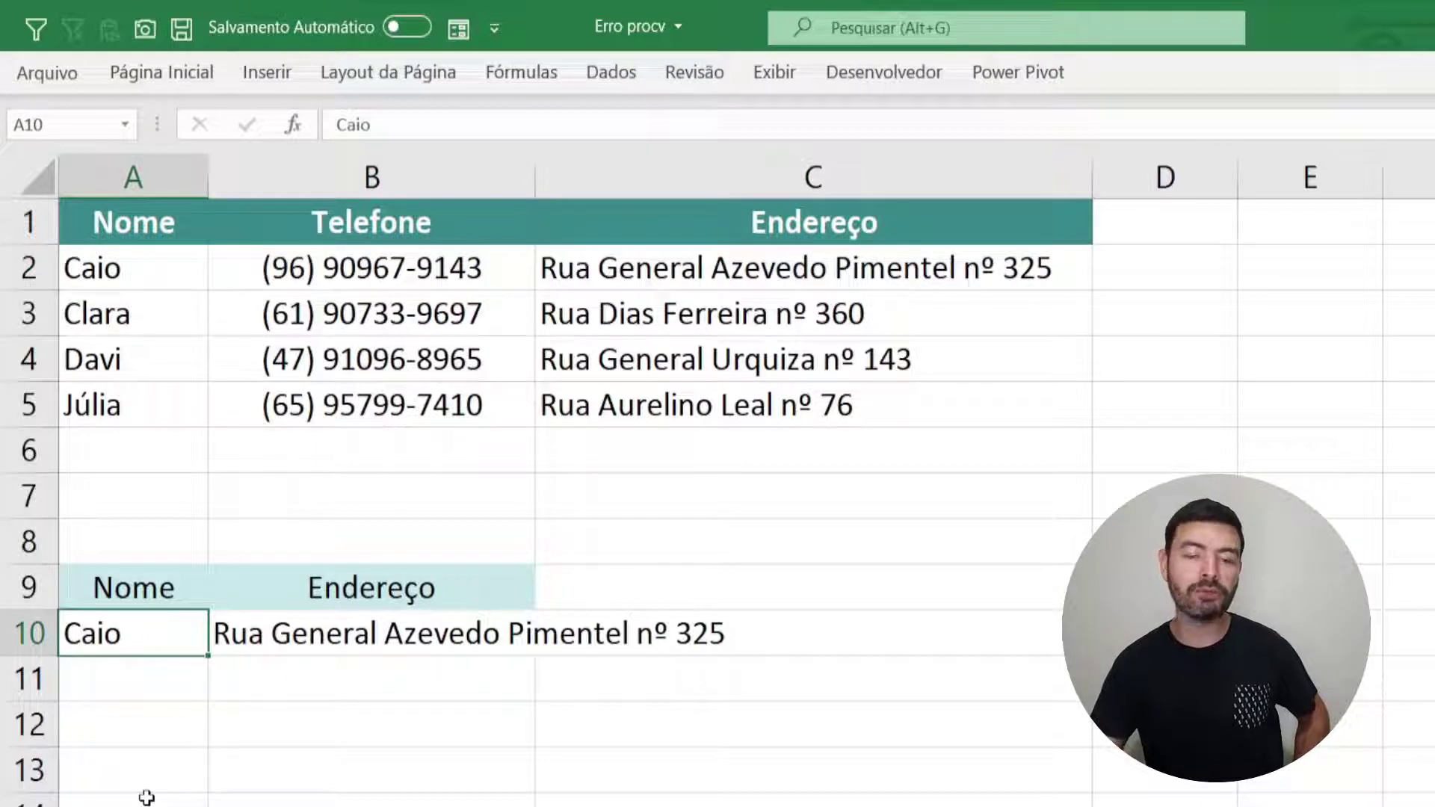
type("Raphael")
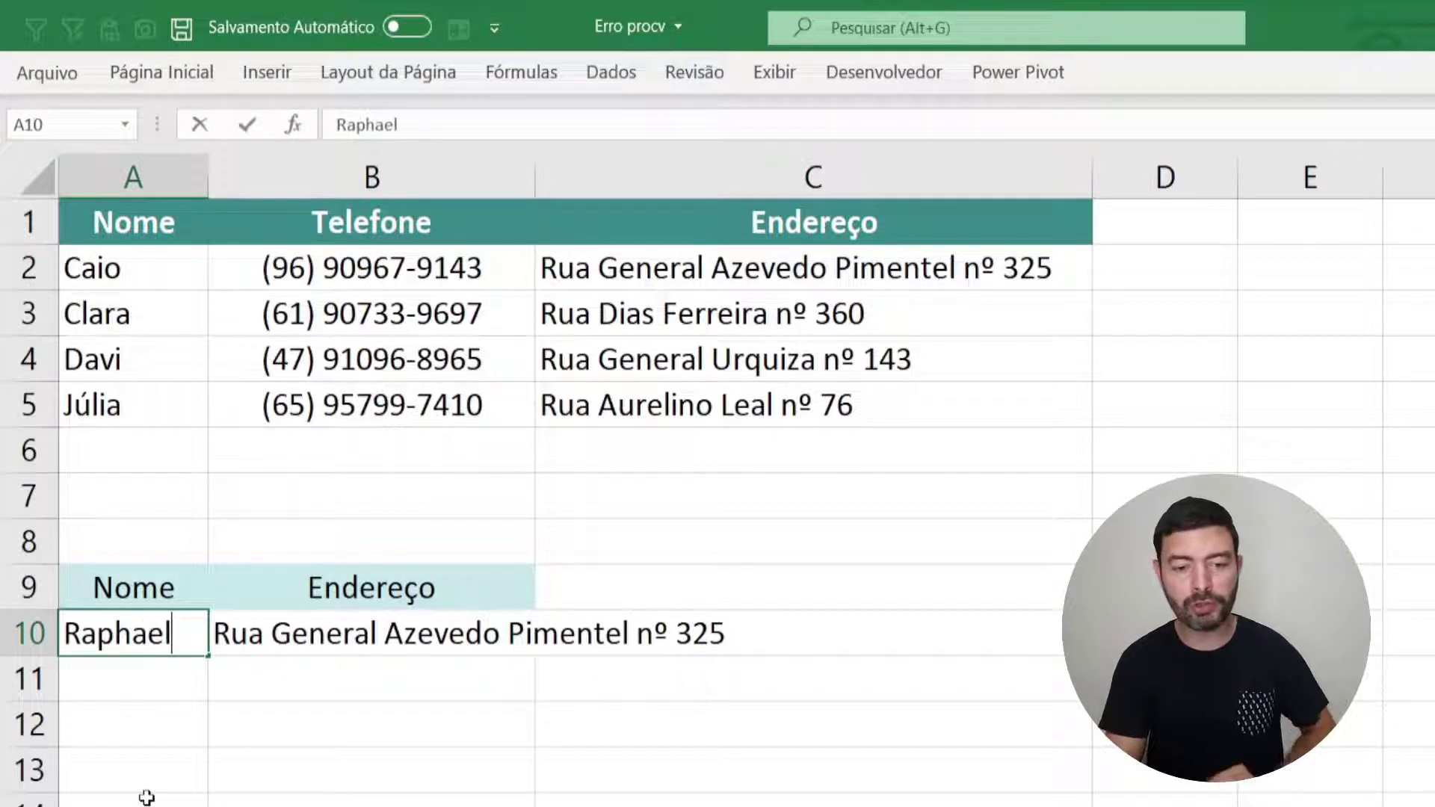
key("Return")
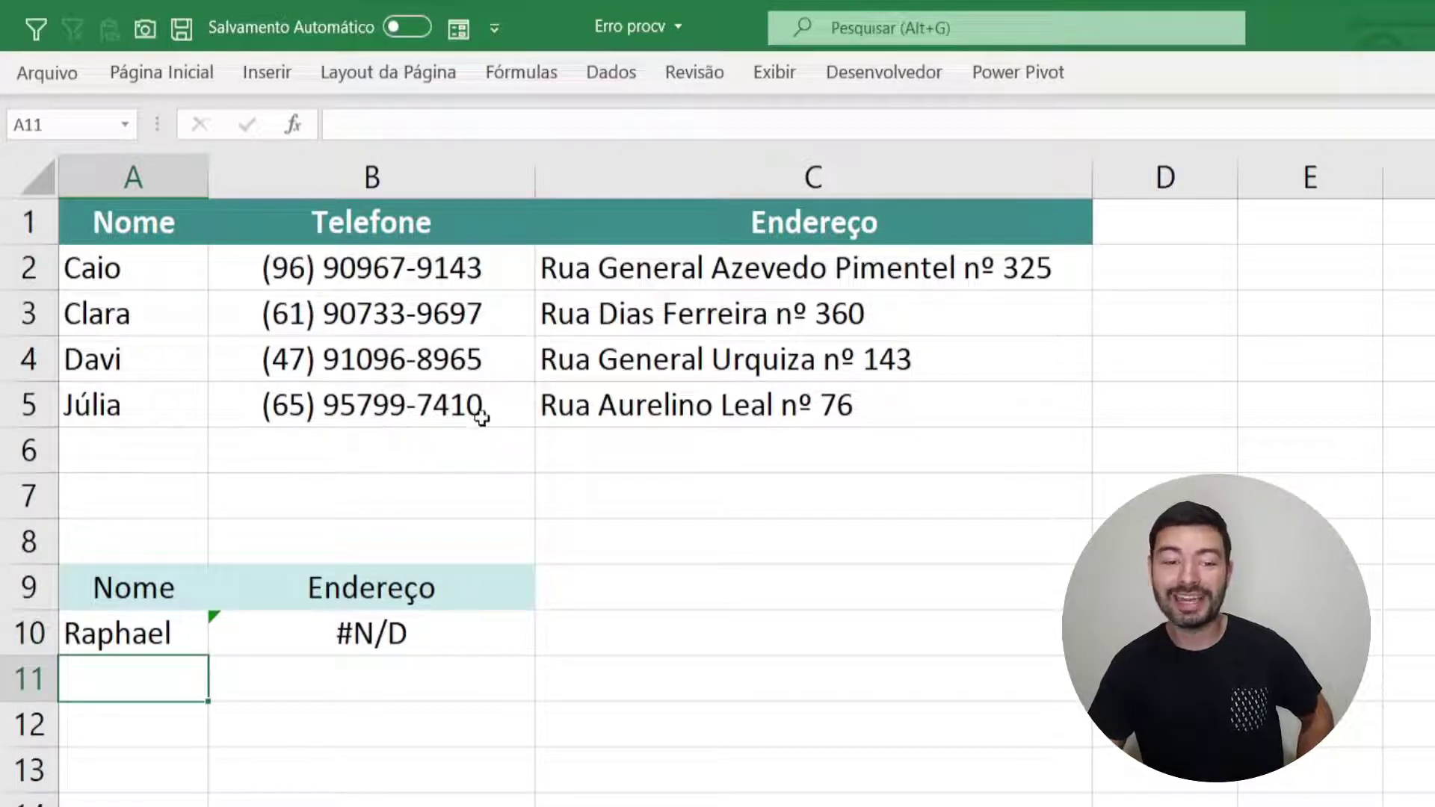
left_click(401, 698)
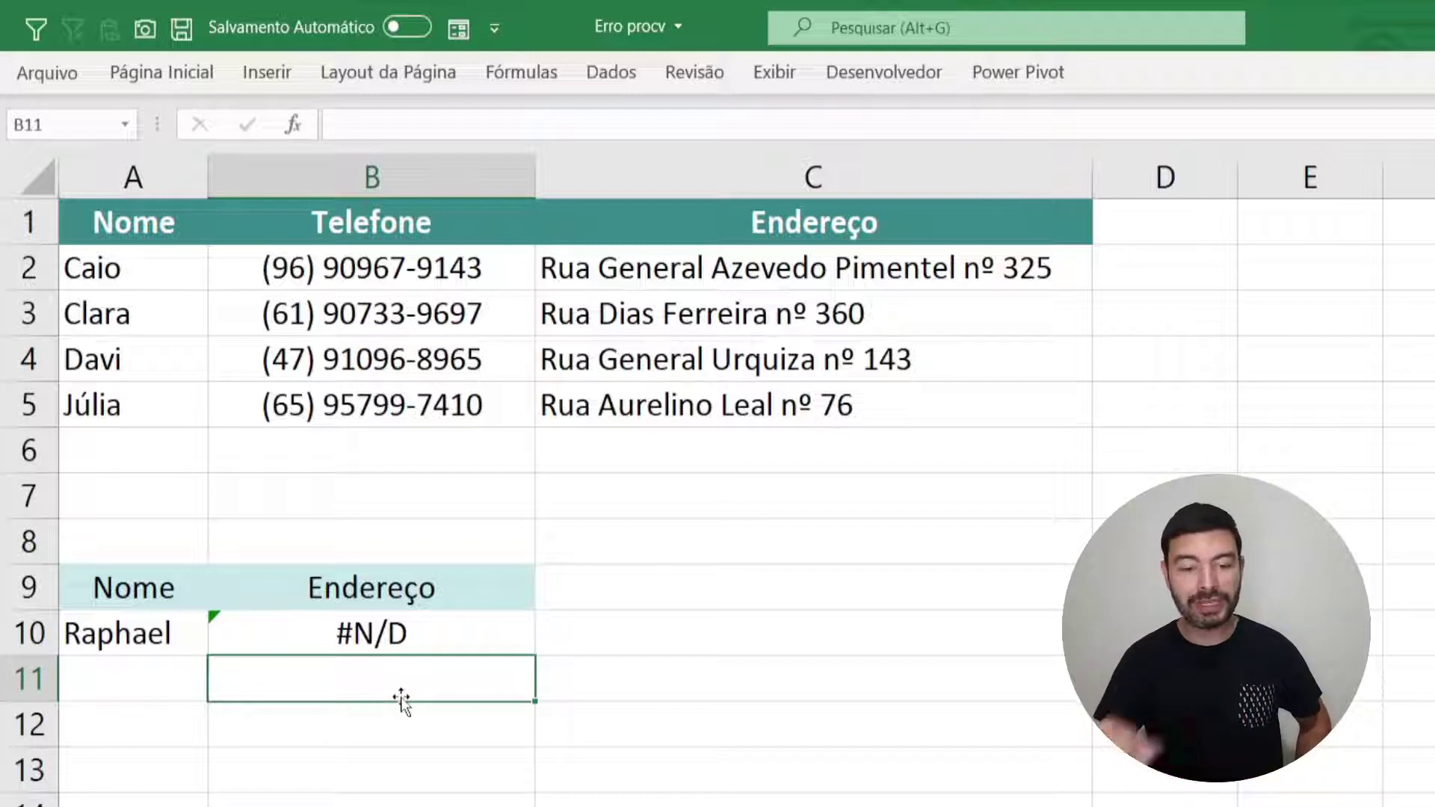
Clear the existing formula in B10 and begin a new one with PROCV nested inside SEERRO.
left_click(450, 632)
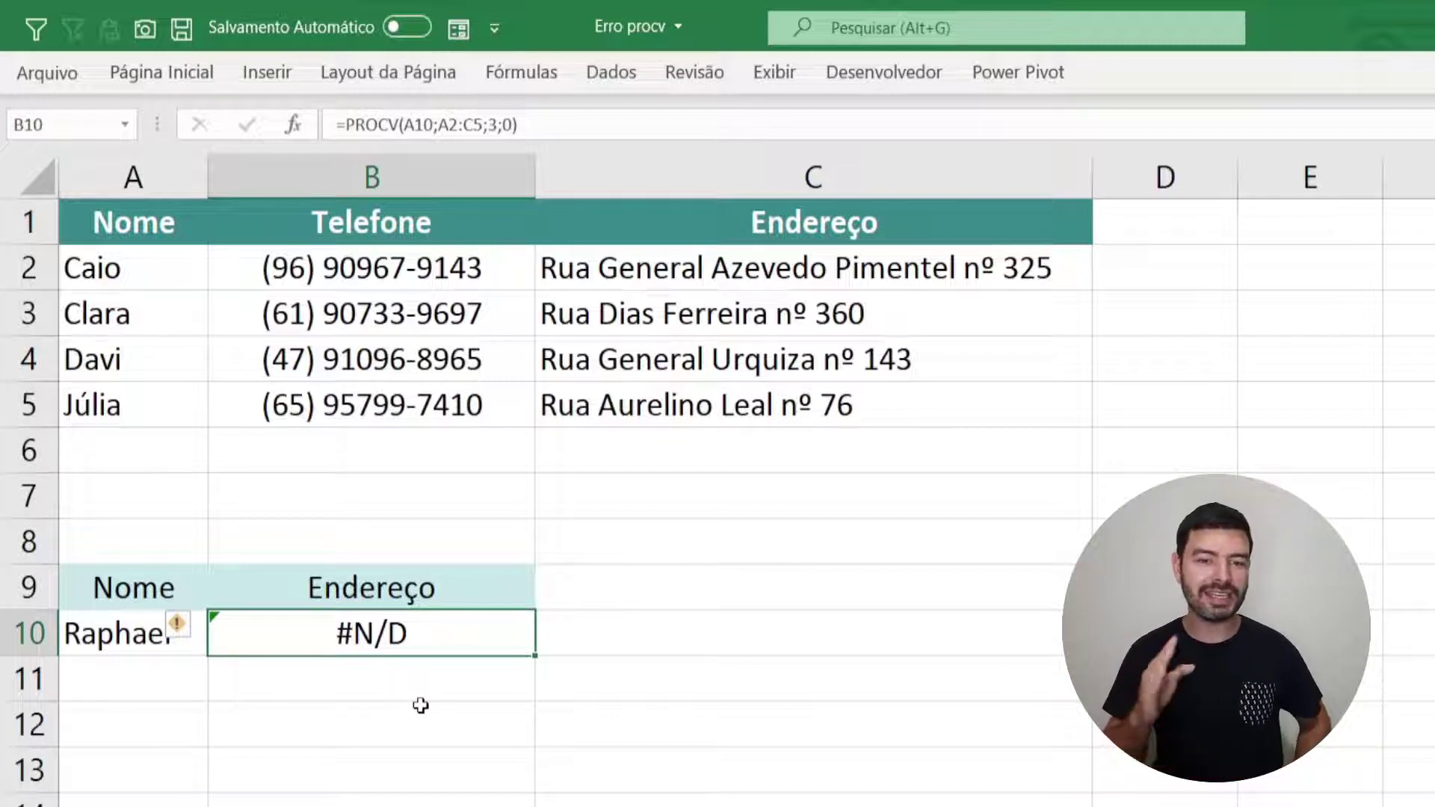
double_click(475, 634)
left_click_drag(532, 641, 228, 644)
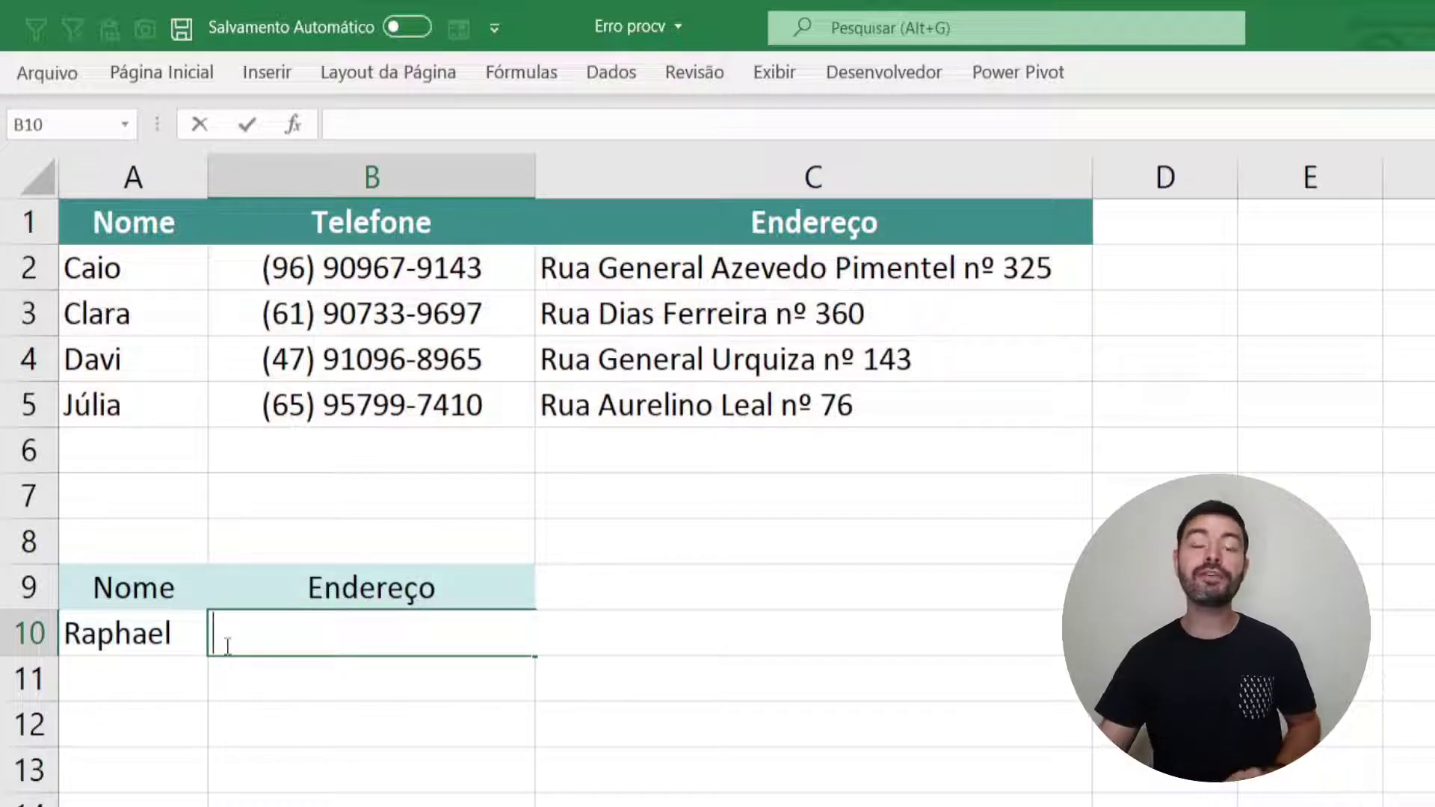
type("=")
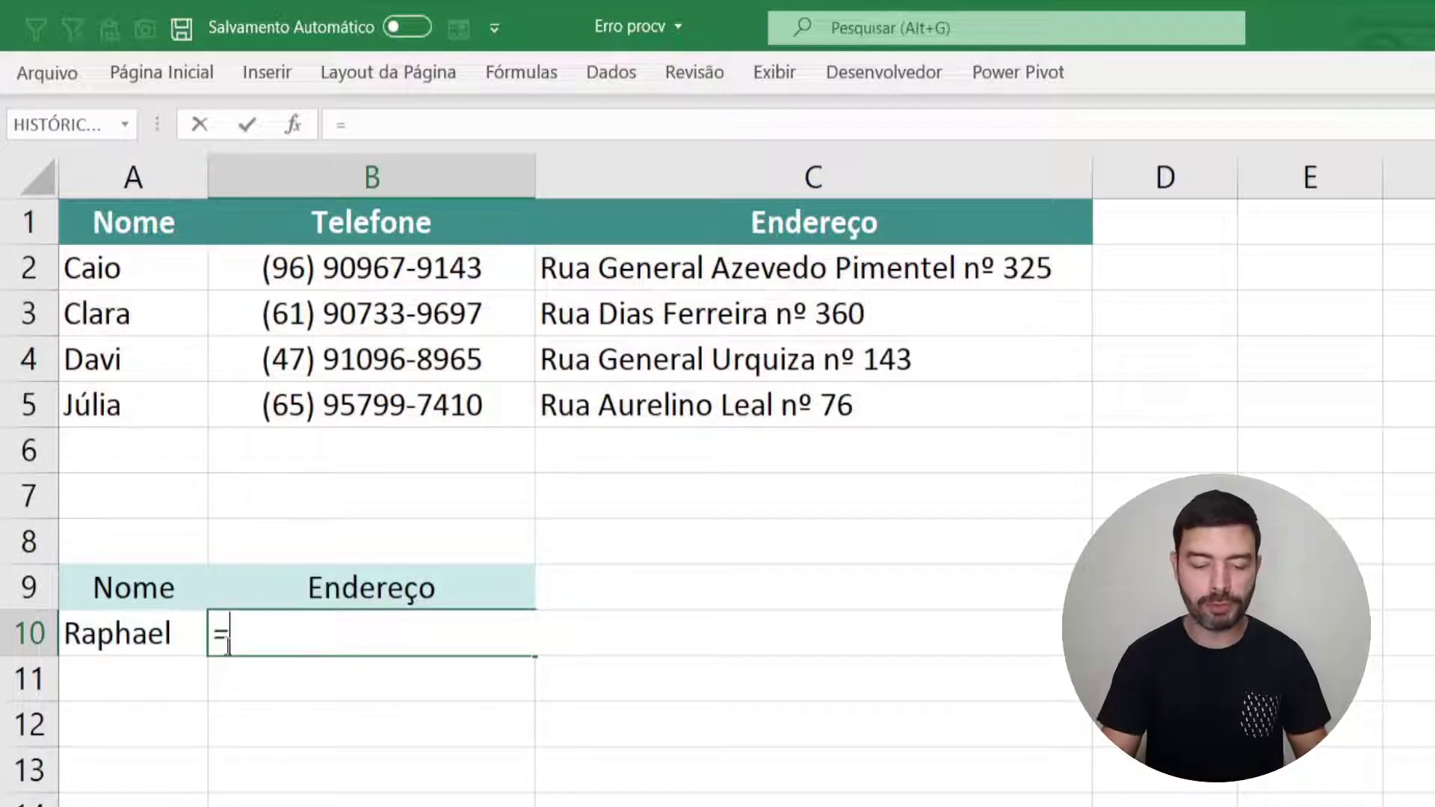
type("seerr")
key("Tab")
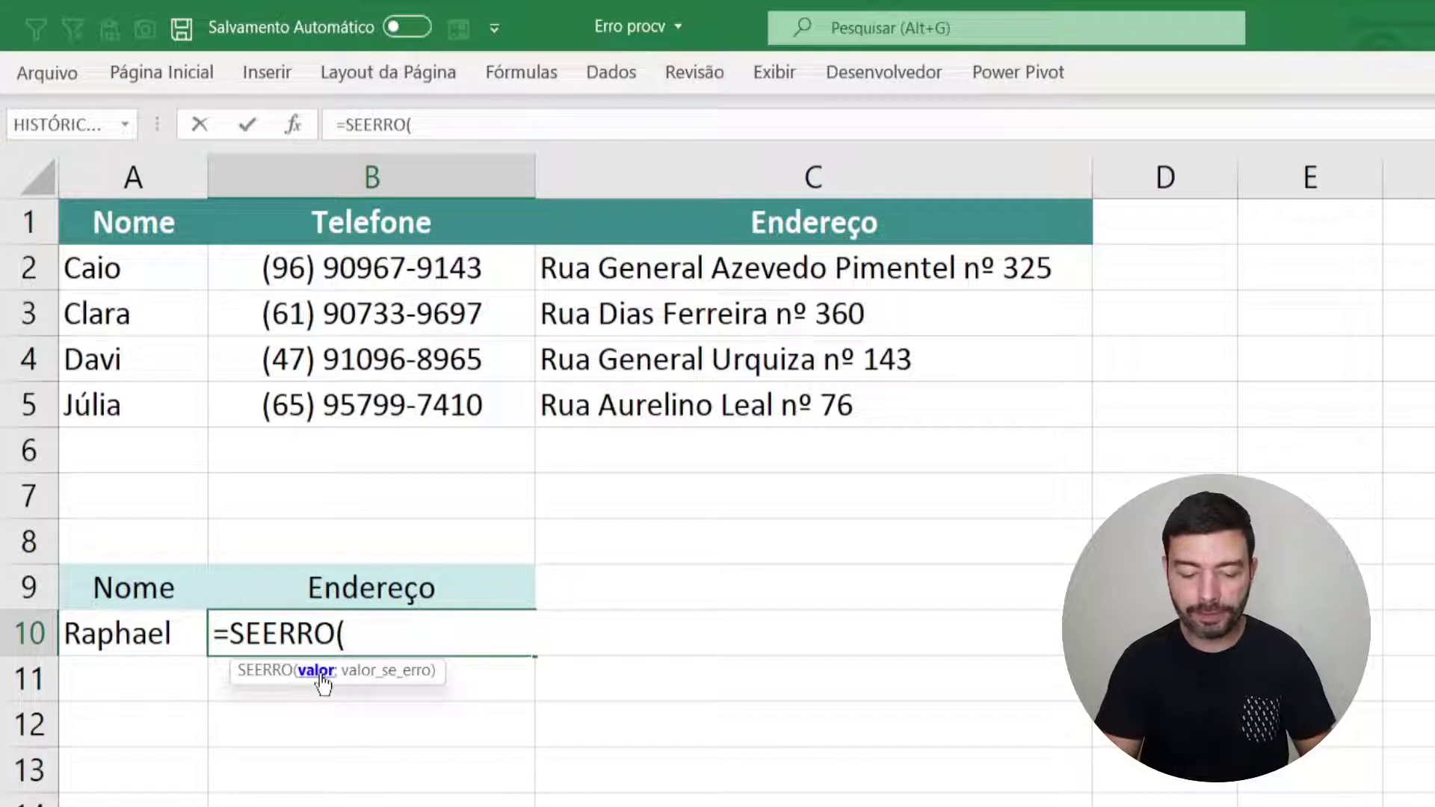
type("procv")
key("Tab")
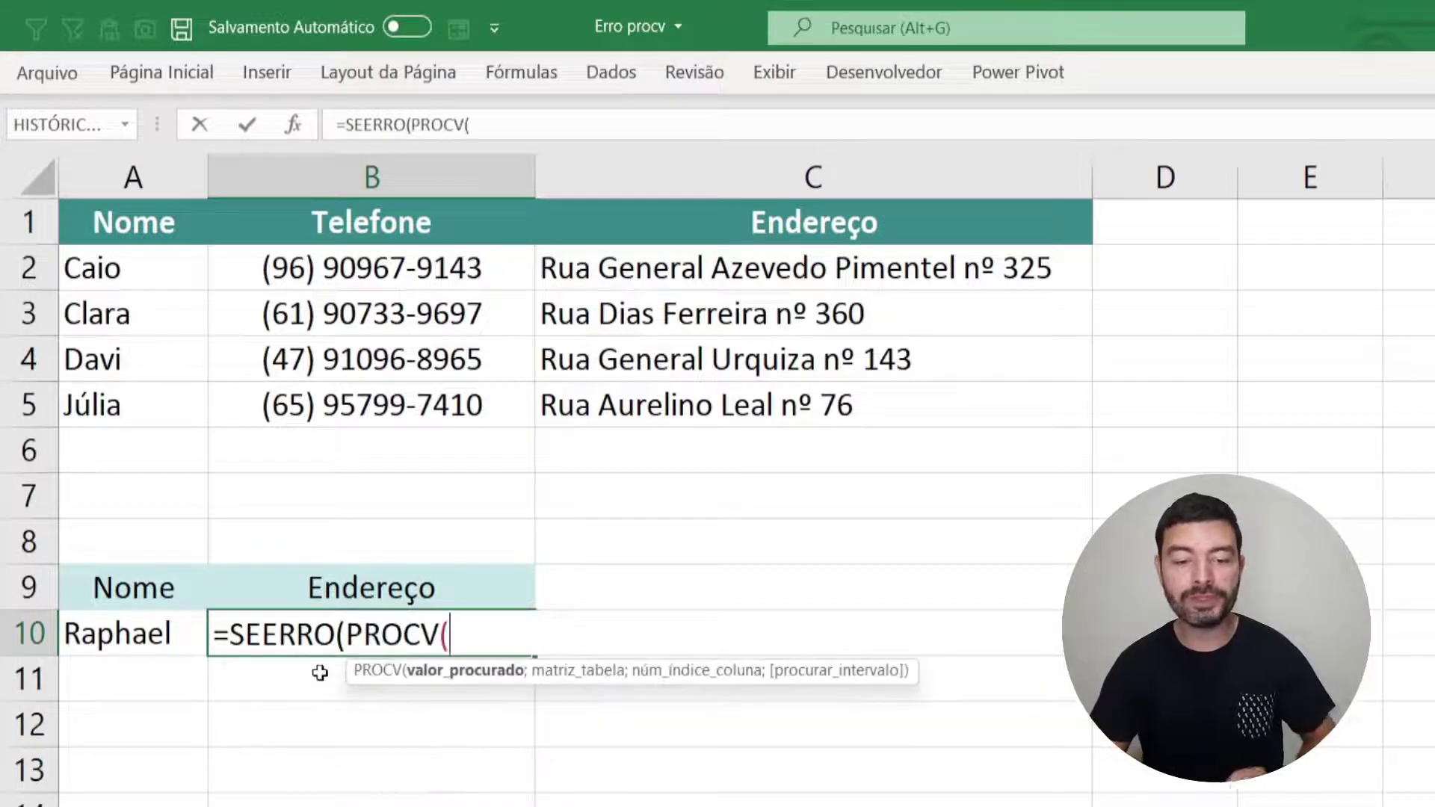
Complete the nested PROCV in B10 with lookup value A10, table A2:C5, column index 3 and exact match 0.
left_click(131, 628)
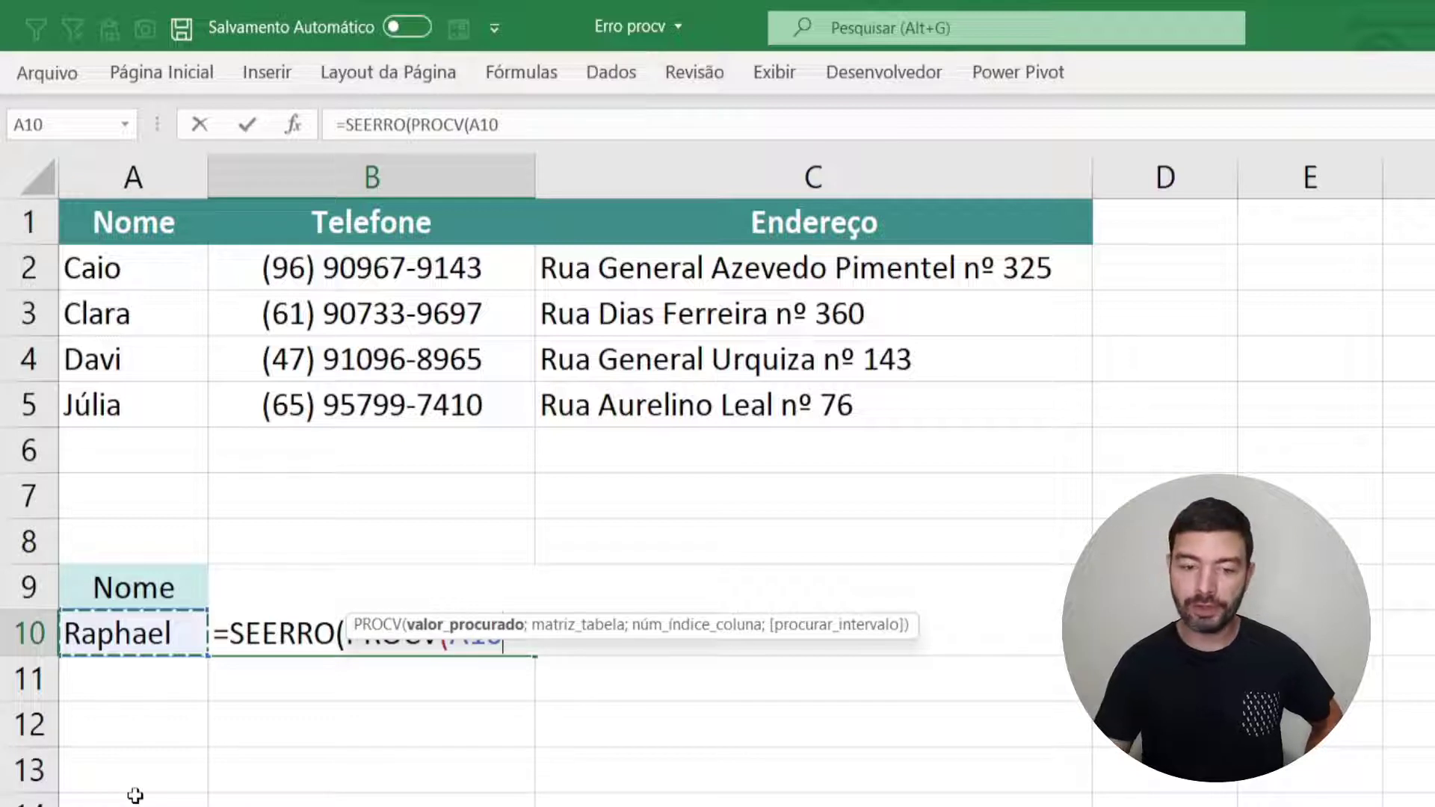
type(";")
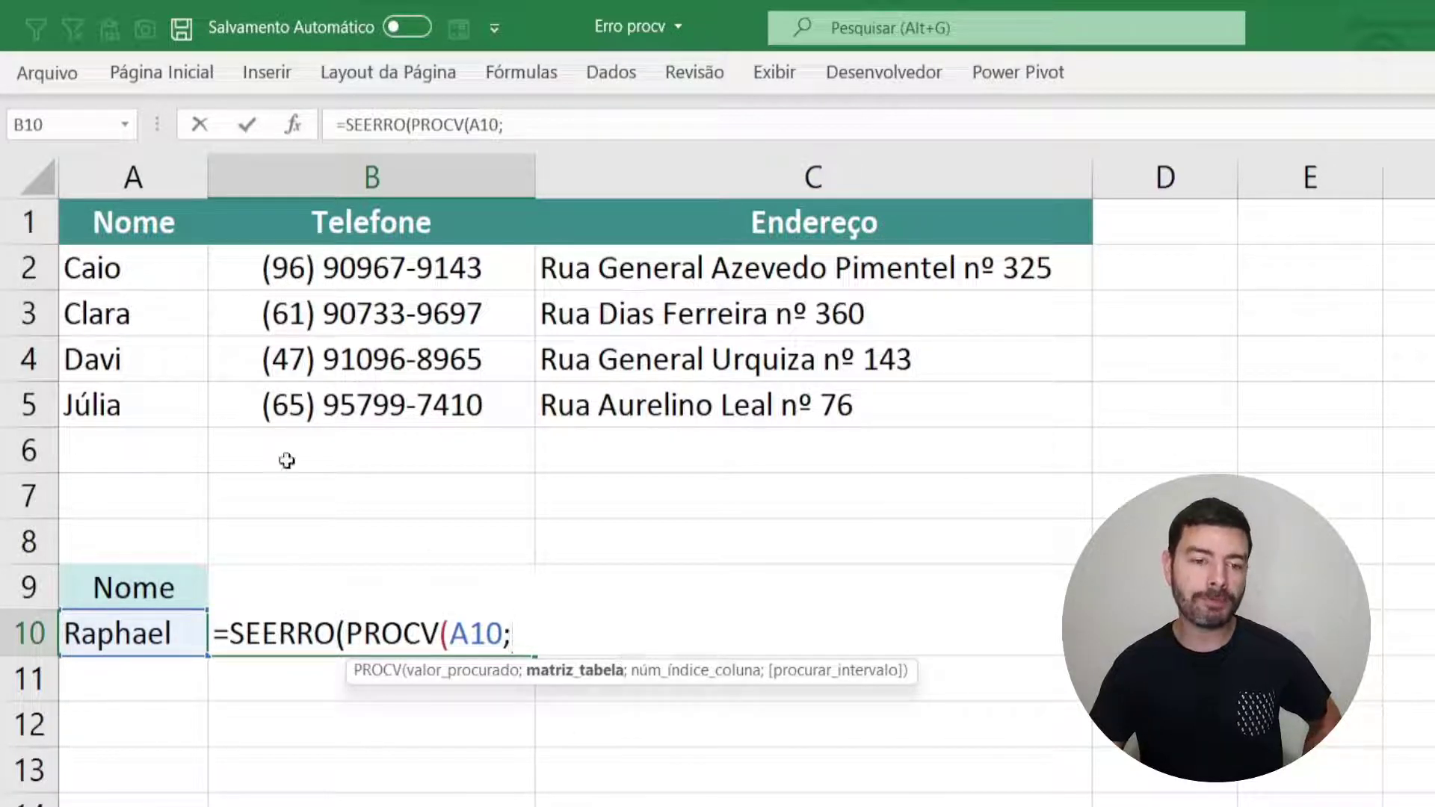
left_click_drag(117, 250, 762, 391)
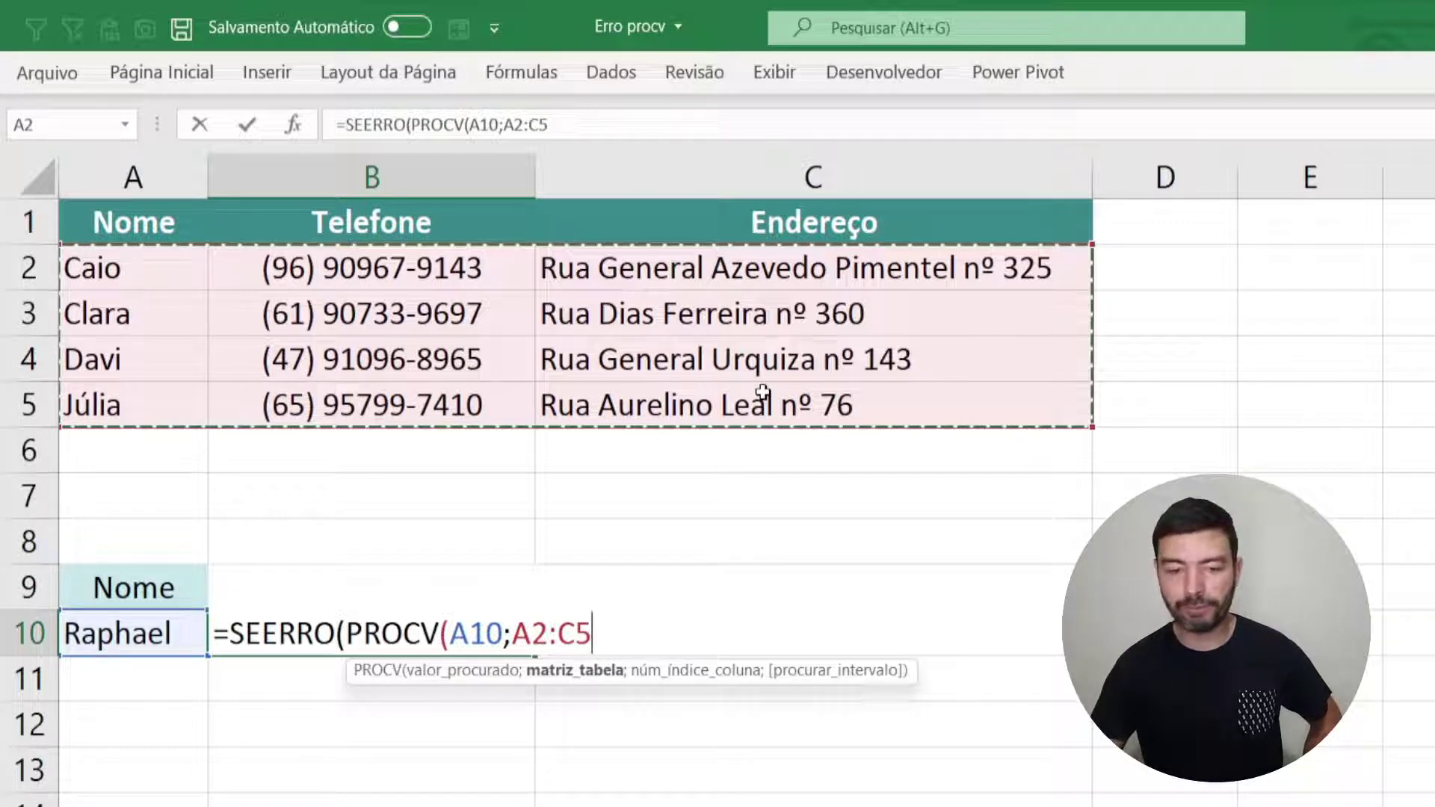
type(";")
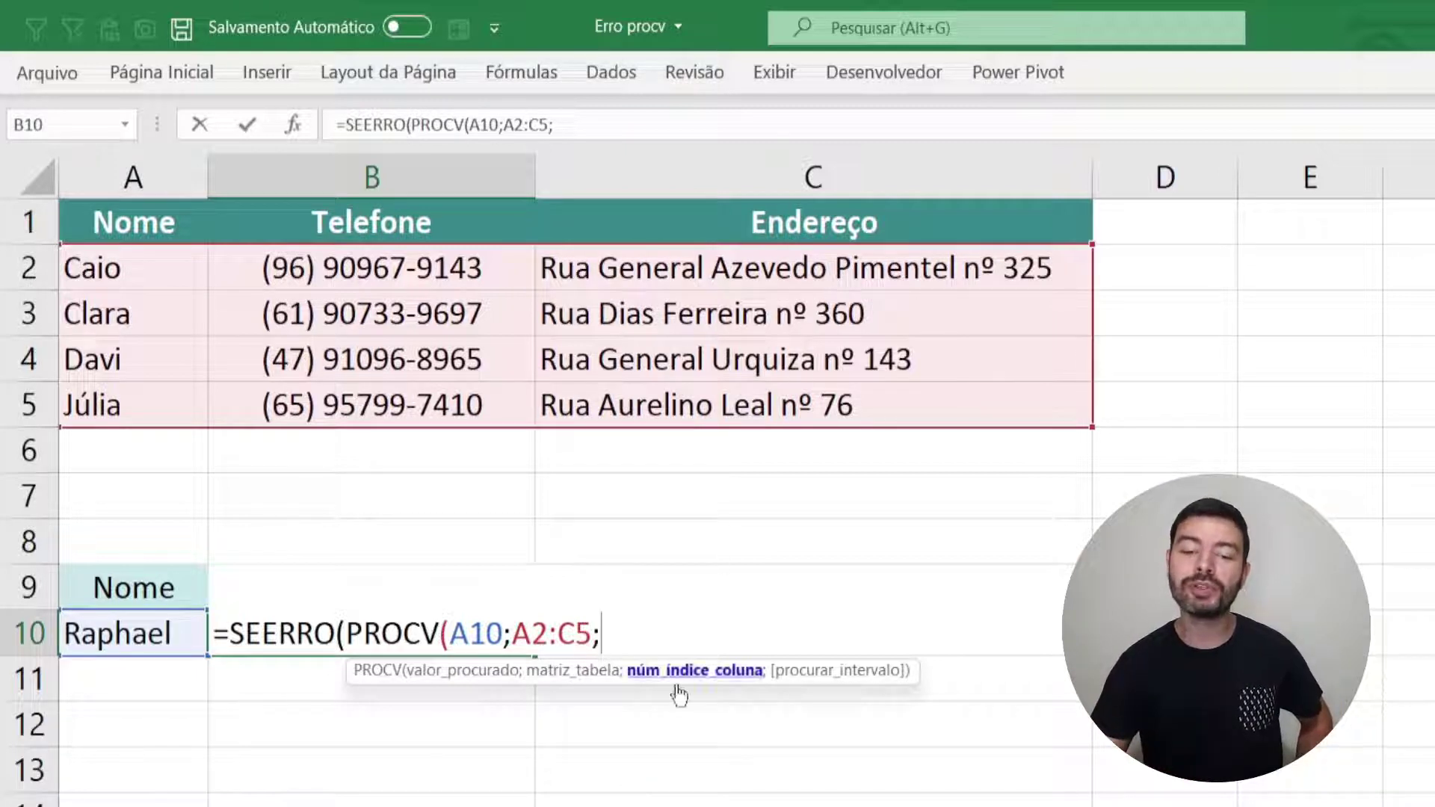
type("3")
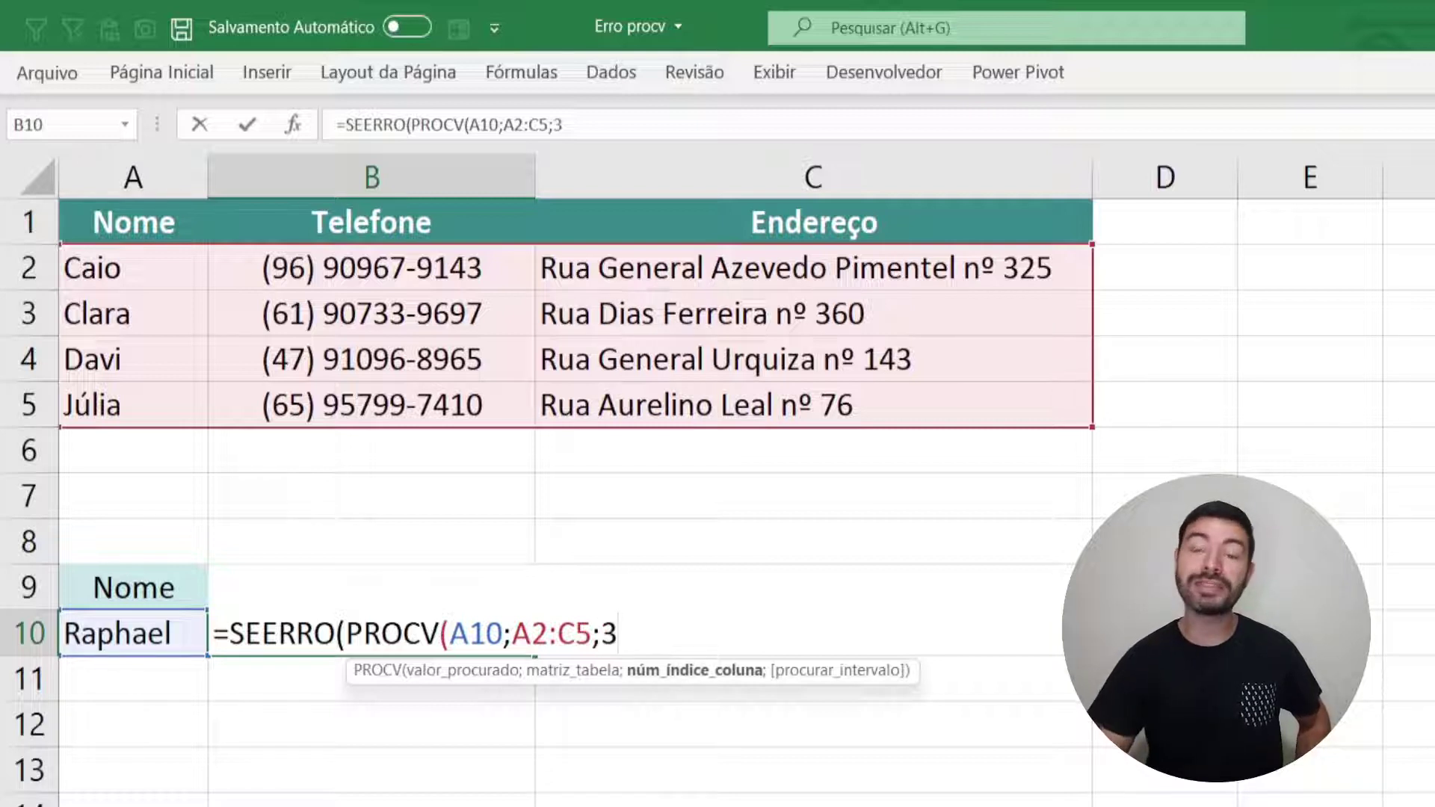
type(";")
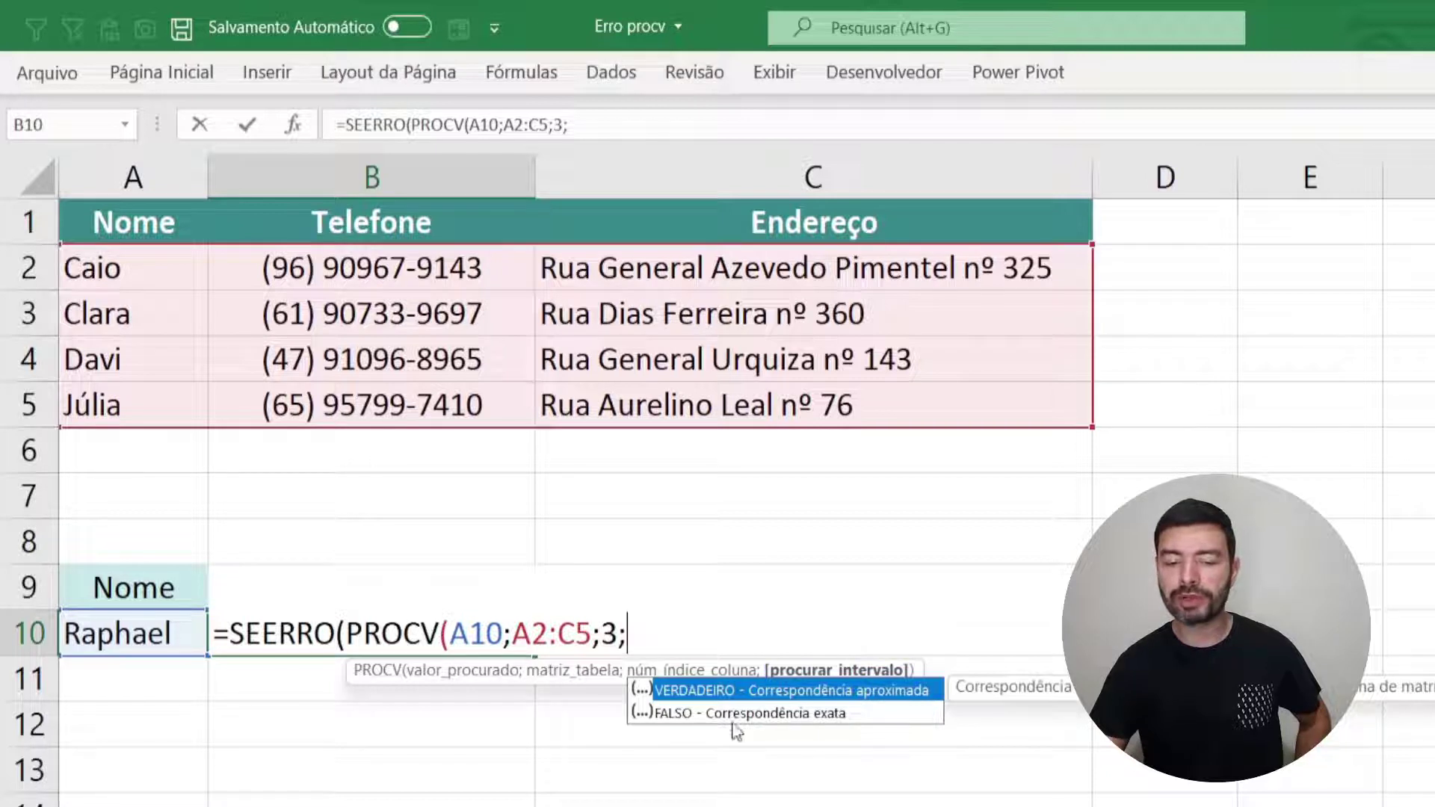
type("0")
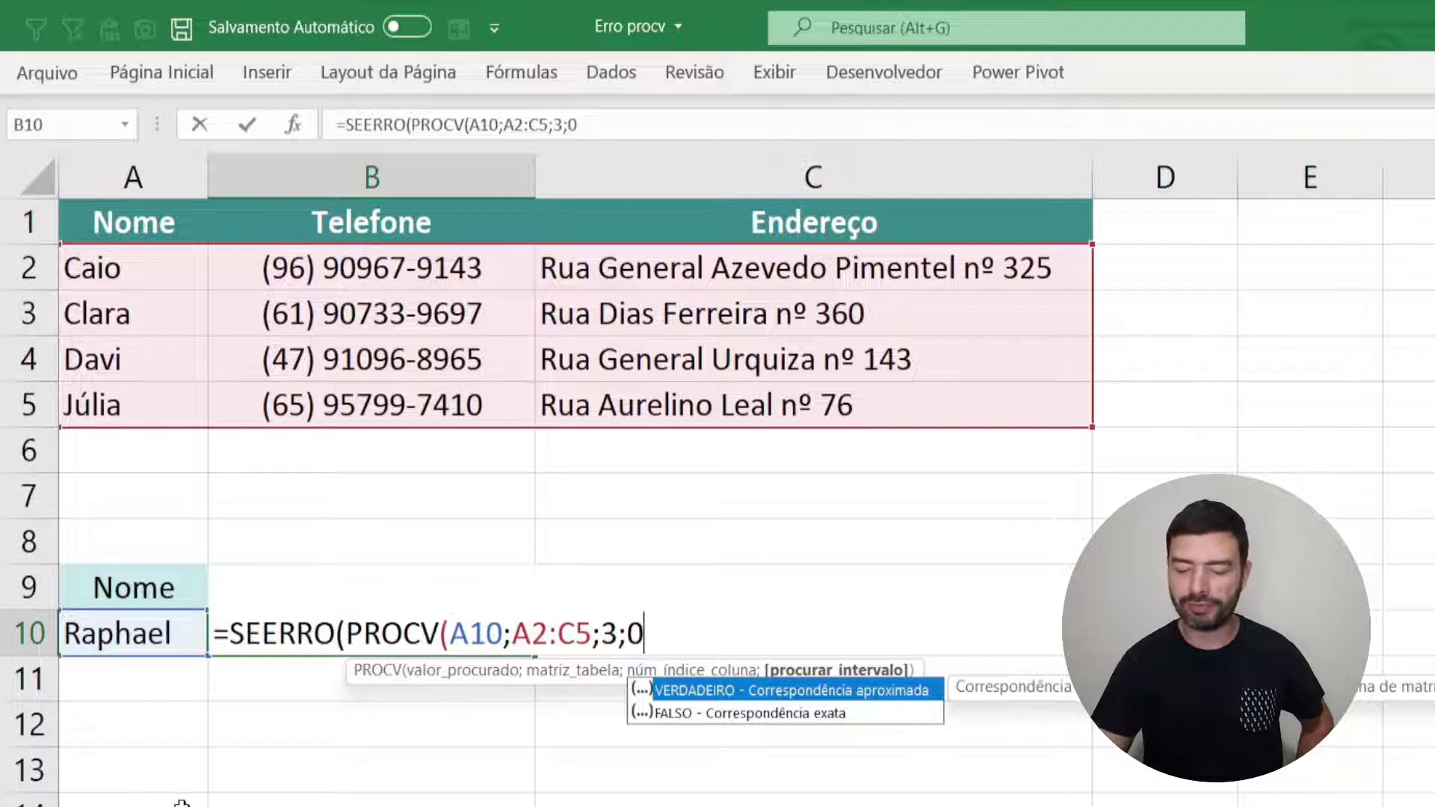
type(")")
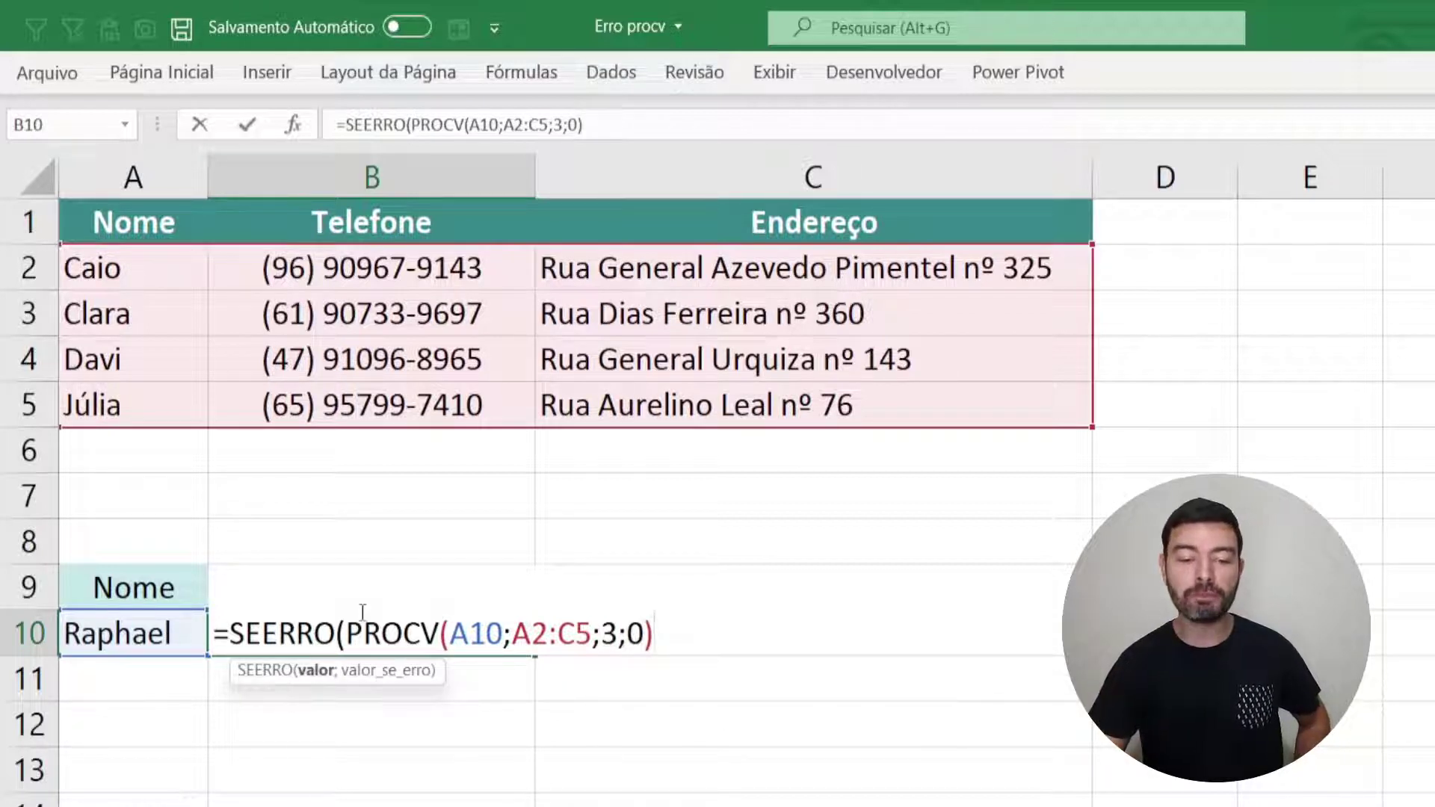
Review the nested PROCV, add "Cliente não cadastrado" as SEERRO's value_if_error argument and commit the formula in B10.
left_click_drag(348, 633, 722, 647)
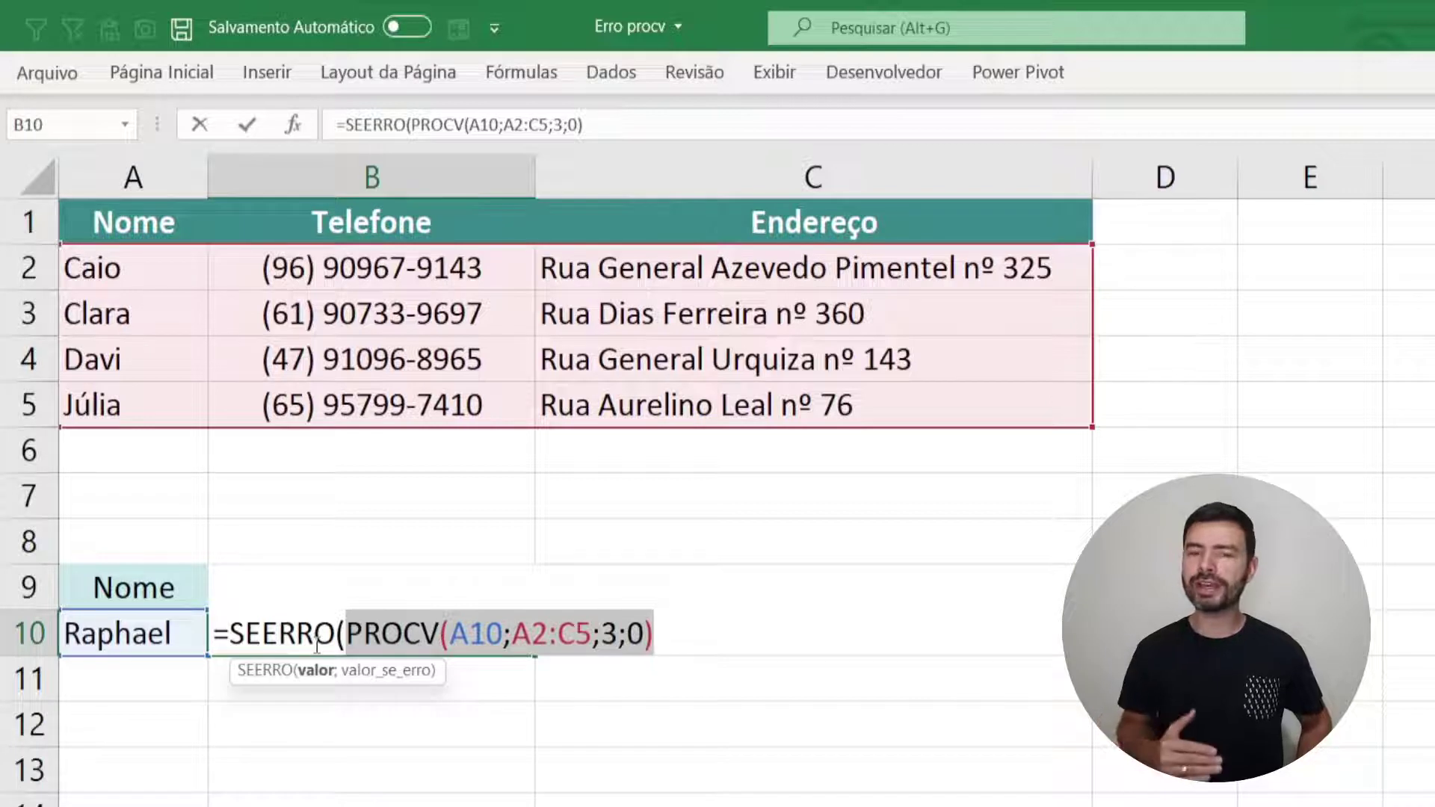
left_click(425, 634)
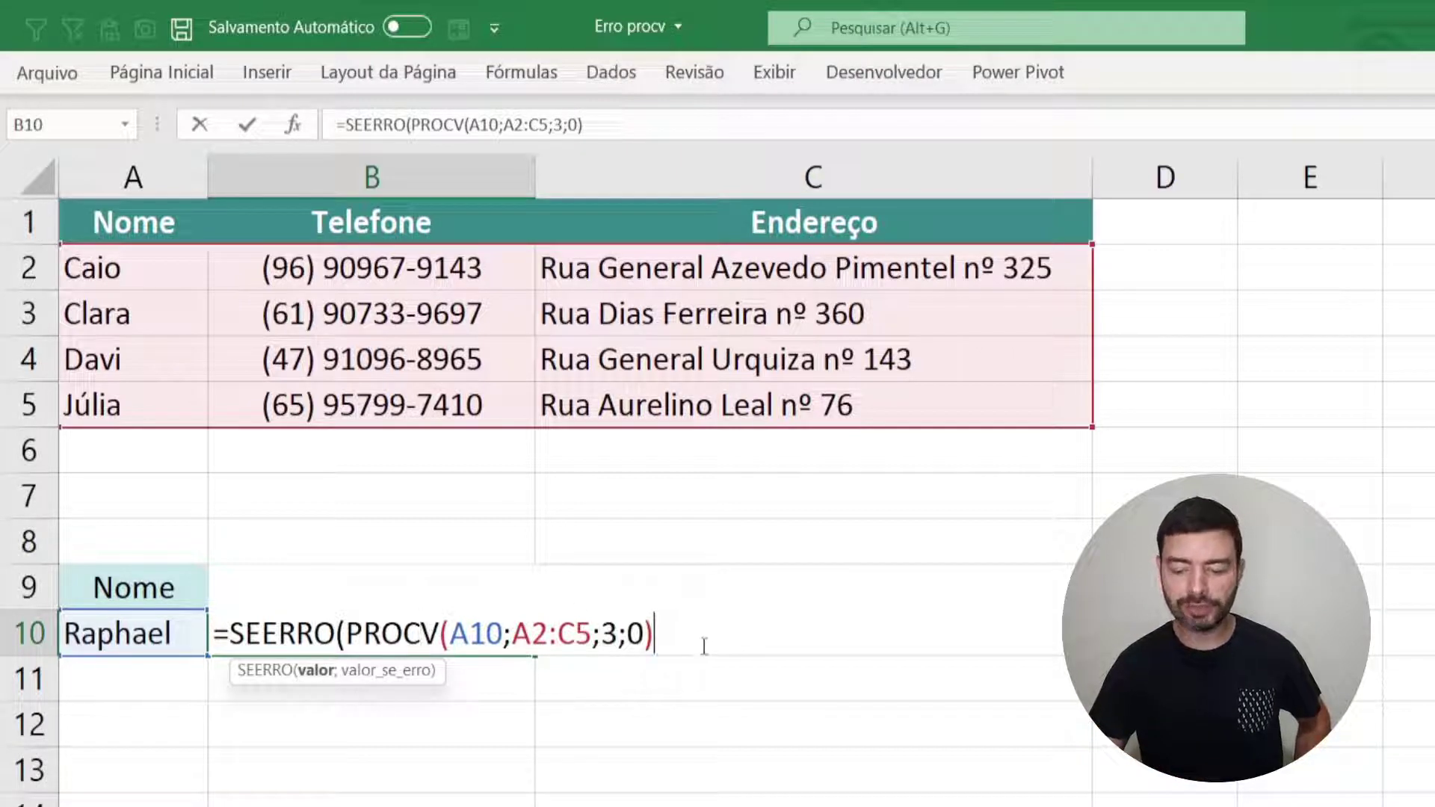
type(";")
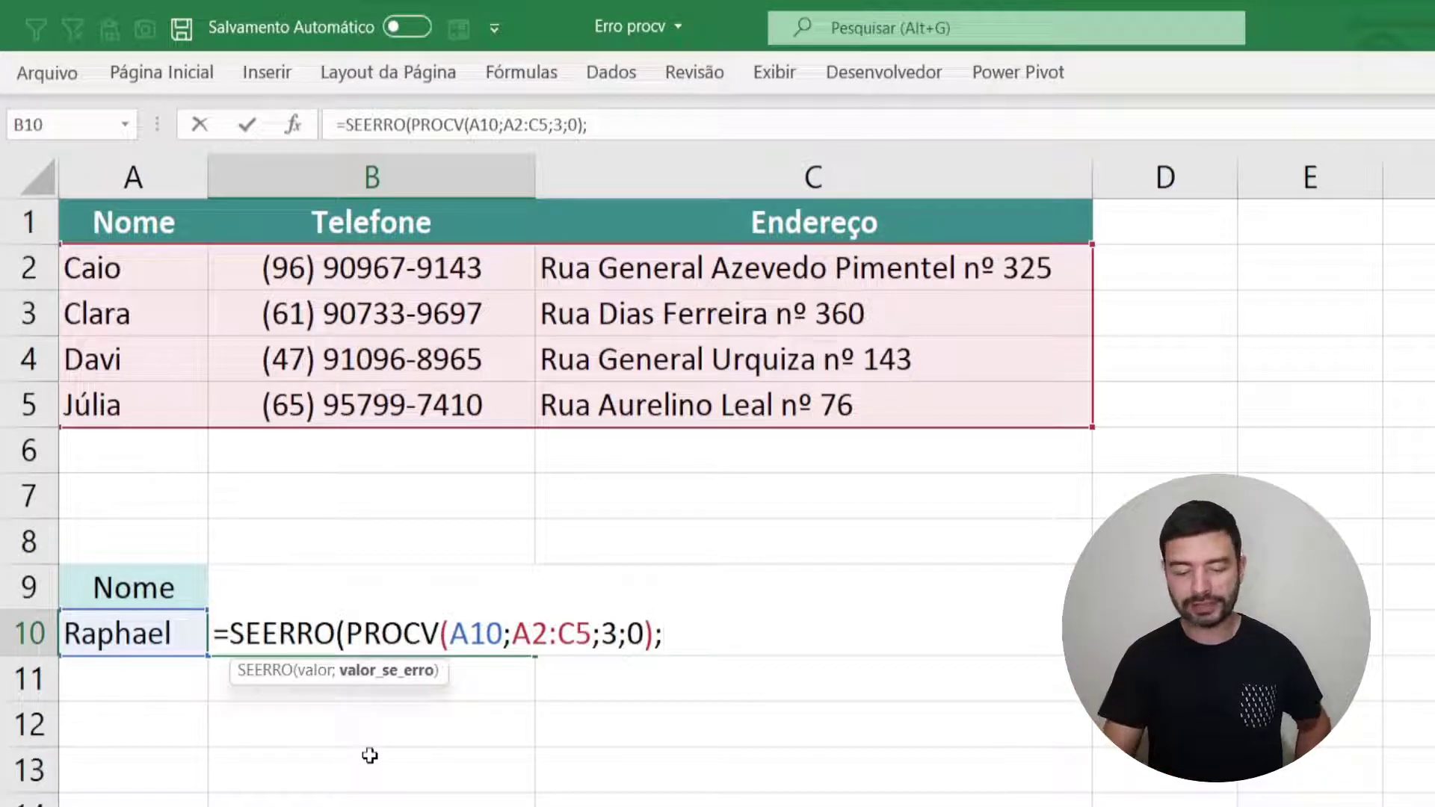
type("\"")
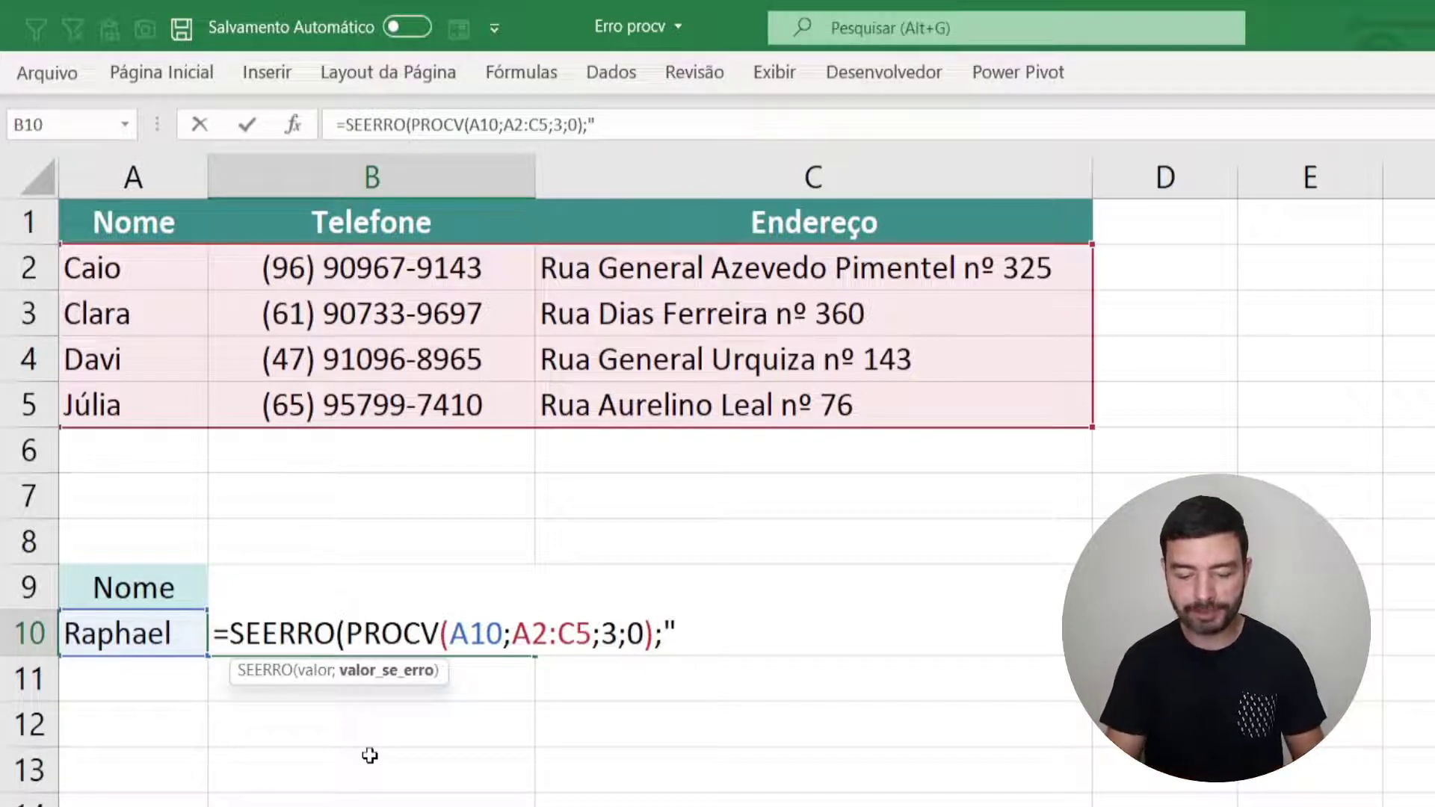
type("Clien")
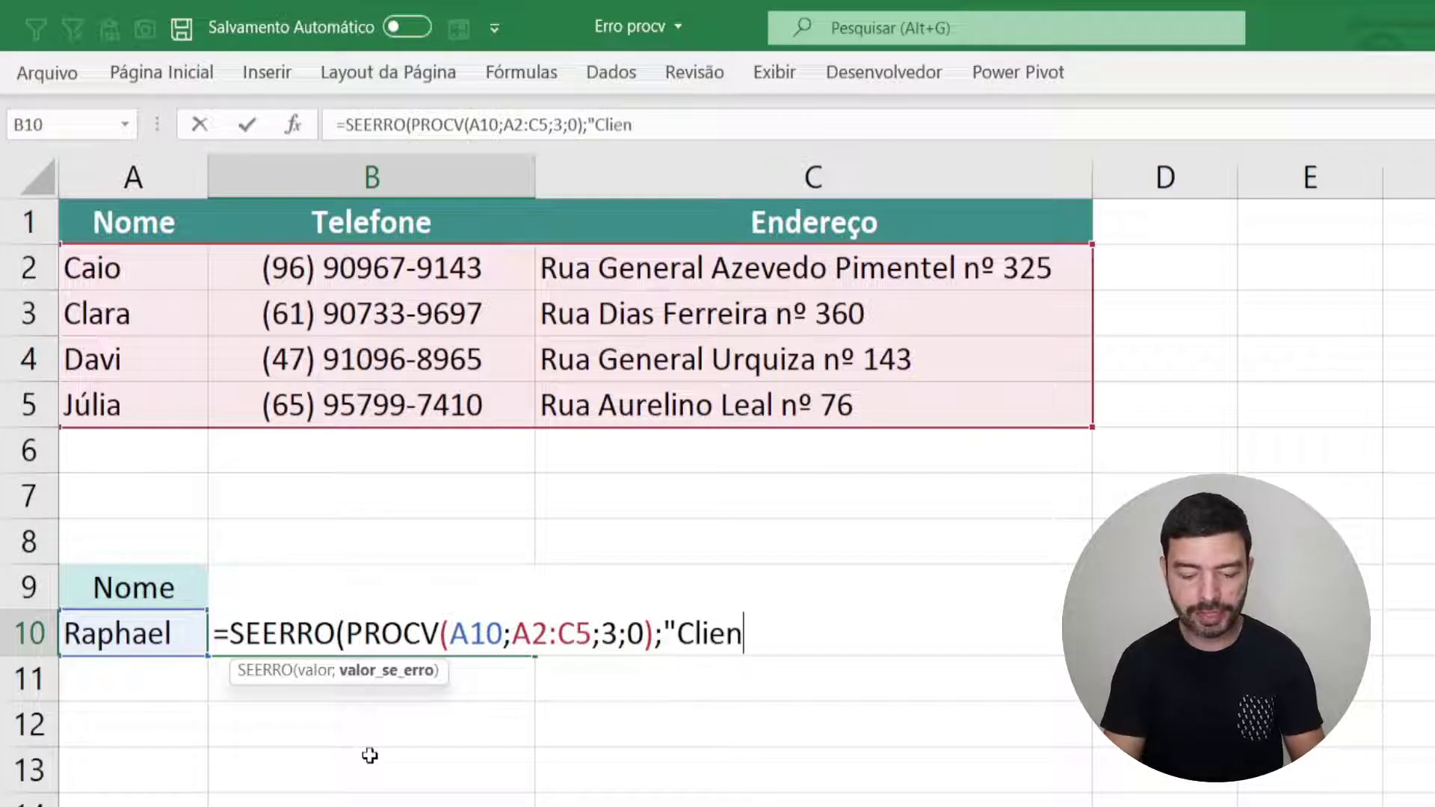
type("te não ")
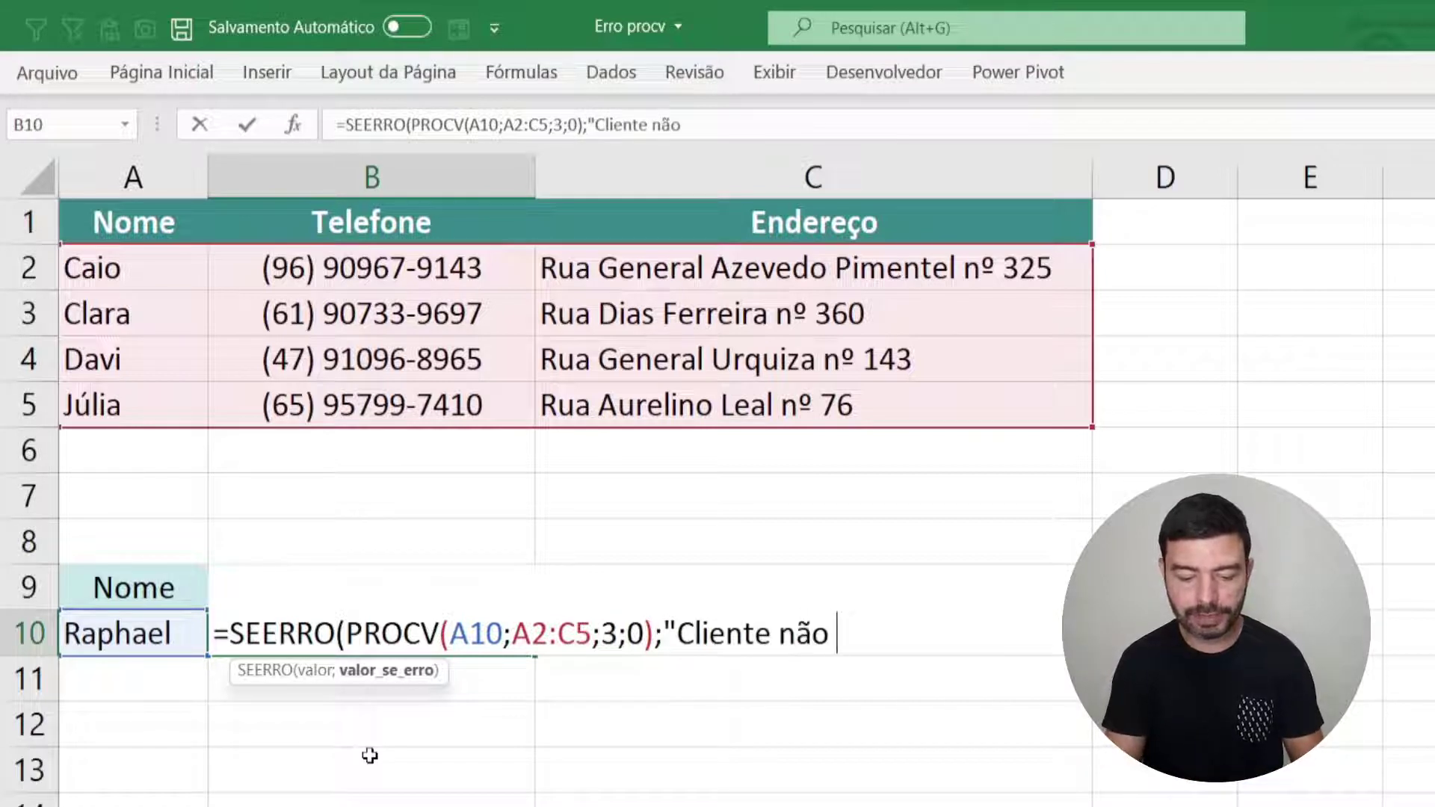
type("cadastrado\"")
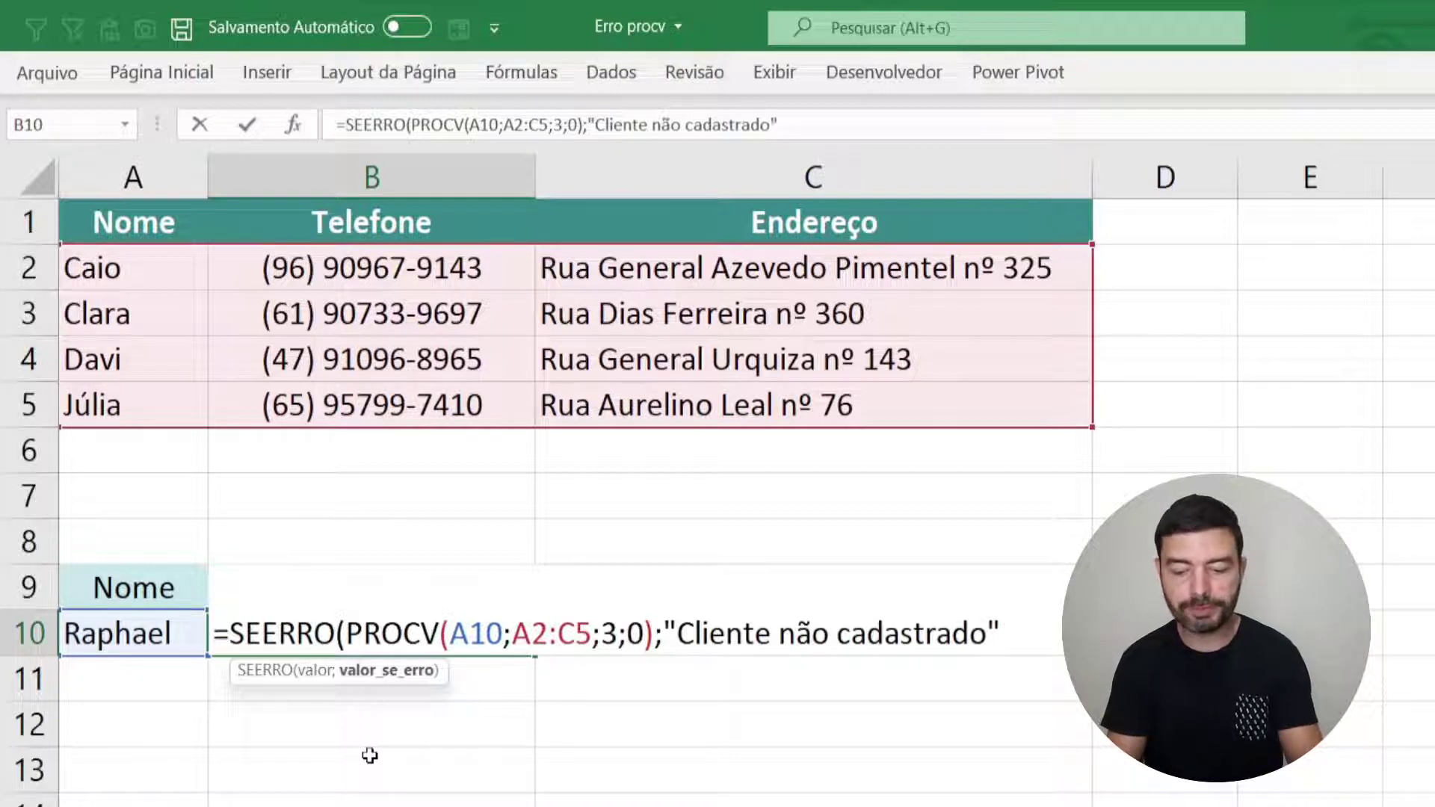
type(")")
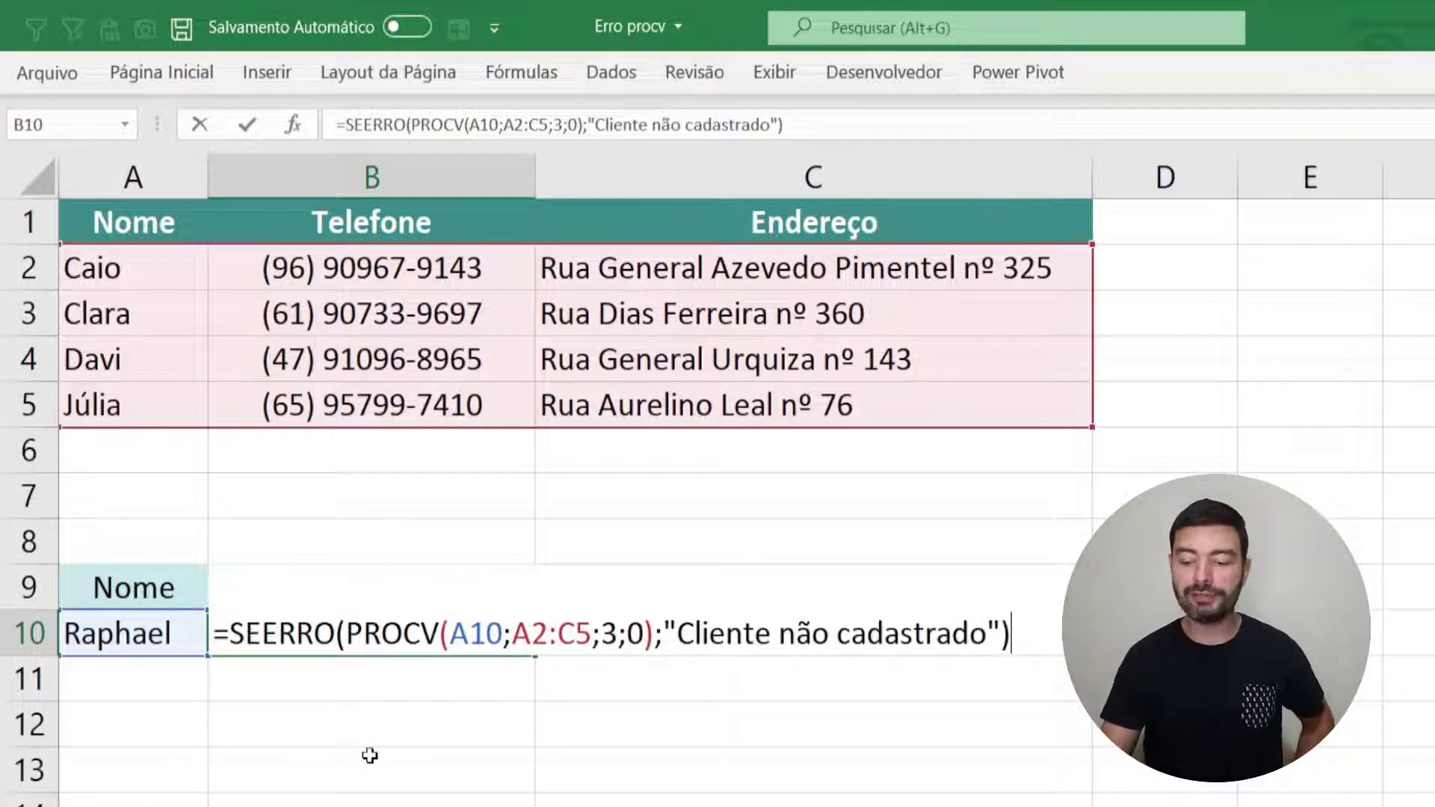
key("Return")
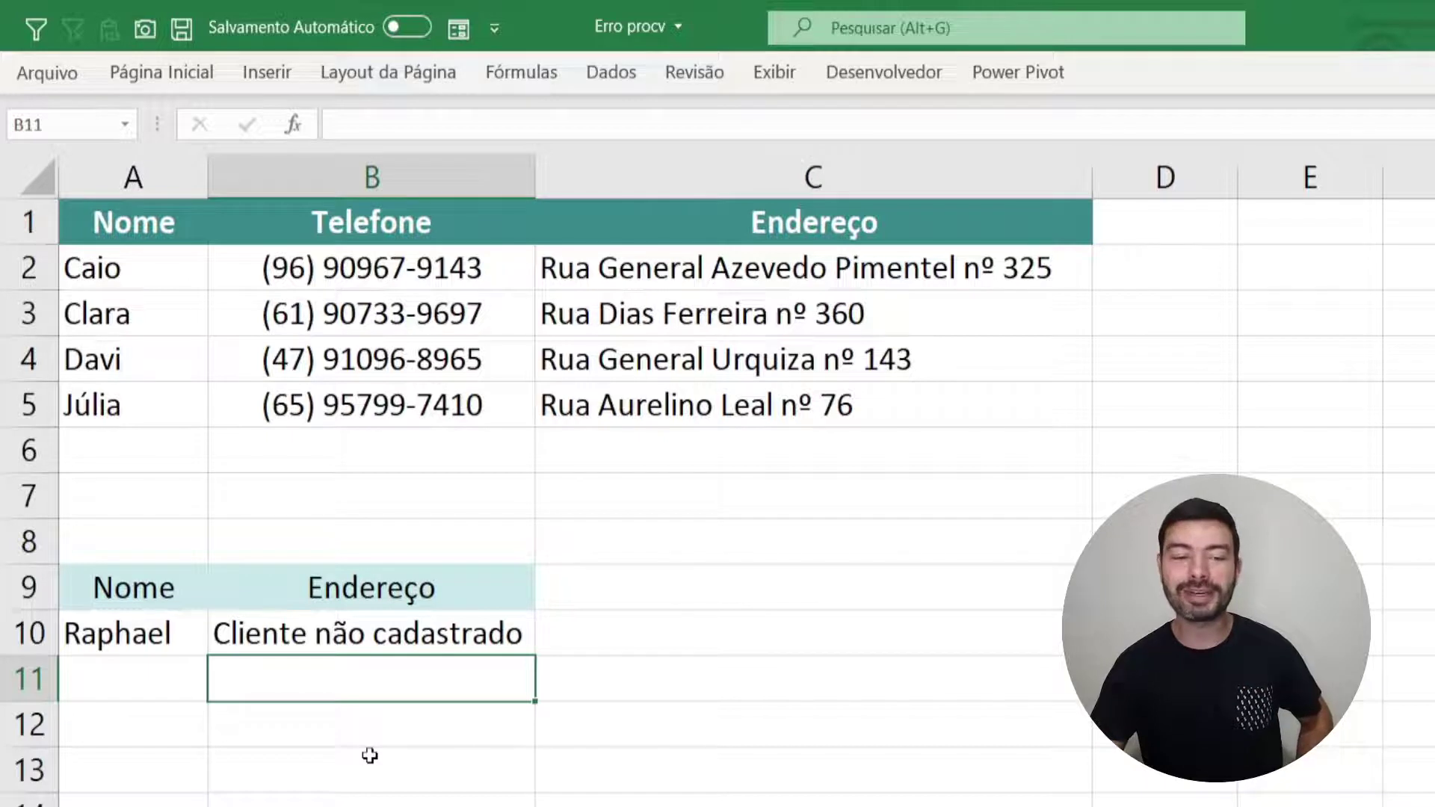
Test the lookup by entering the row 4 contact's name in A10, followed by a person's name missing from the table.
left_click(168, 625)
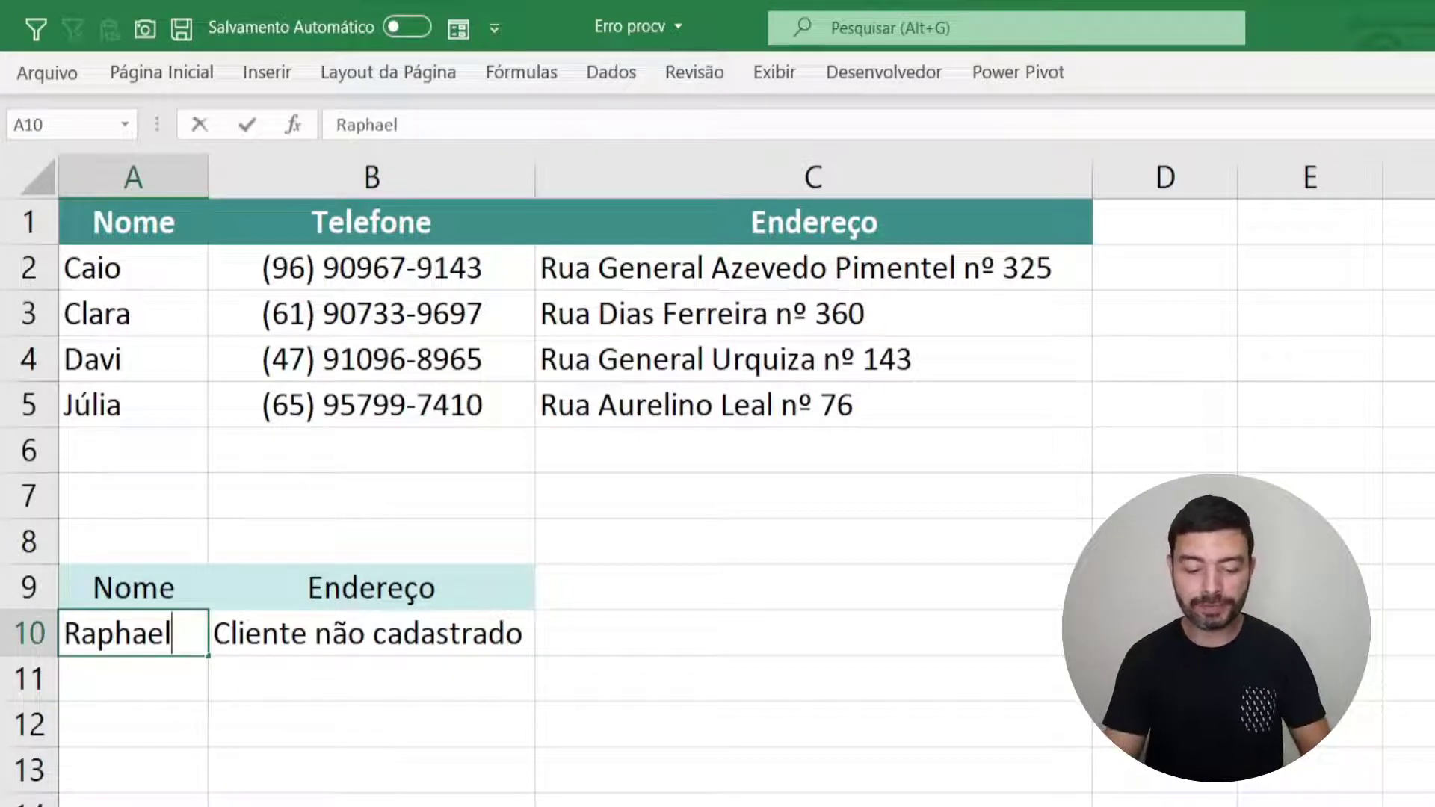
type("Davi")
key("Return")
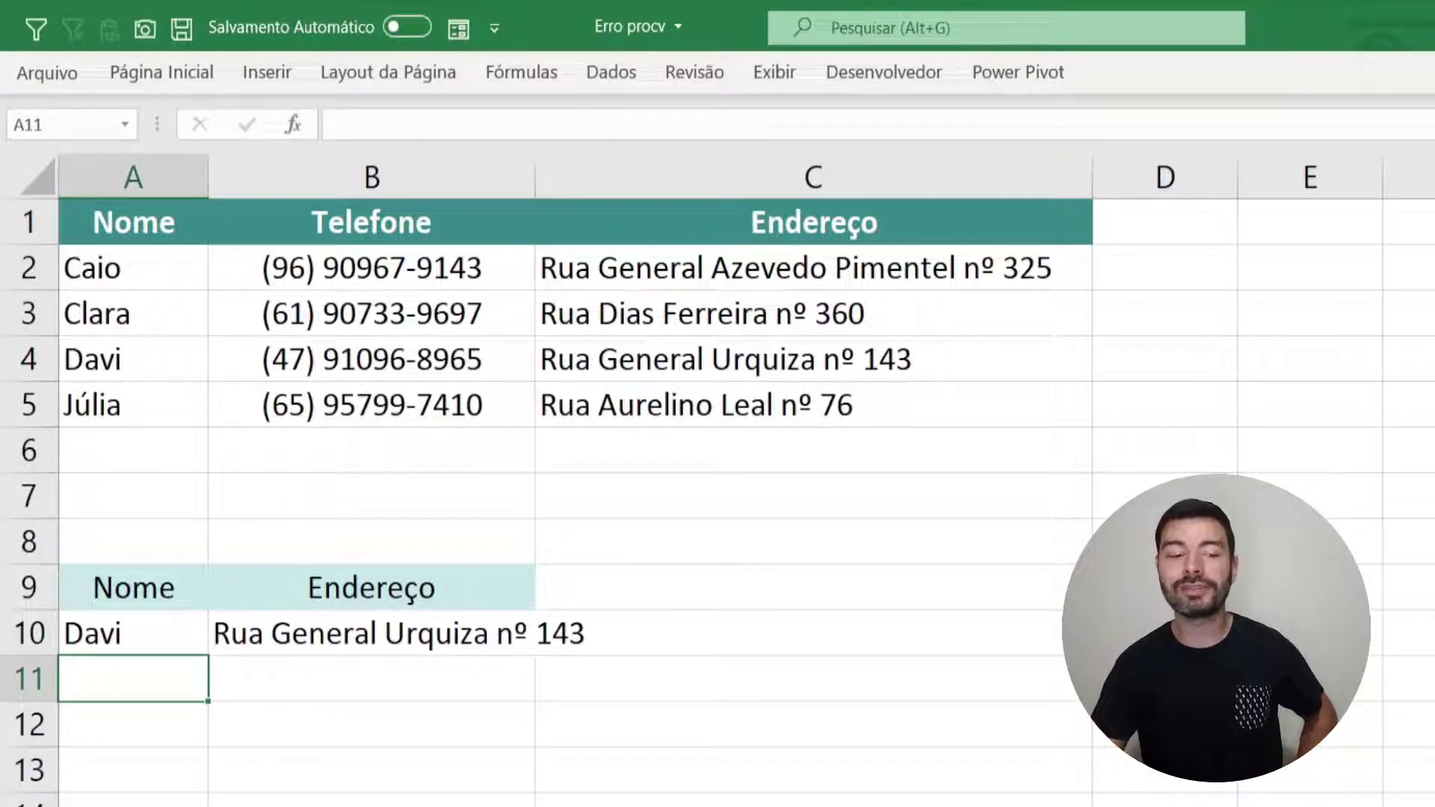
left_click(170, 619)
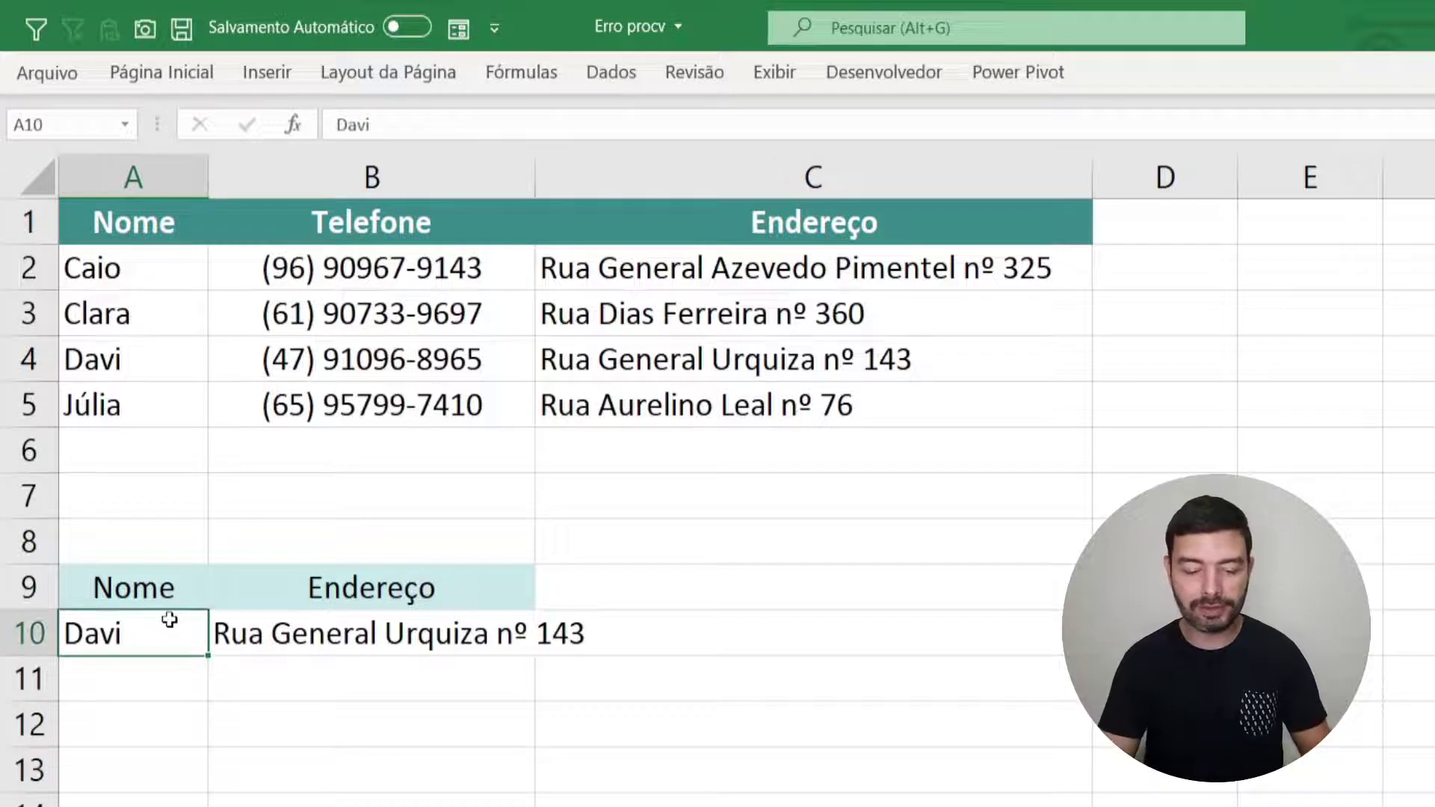
type("Maria")
key("Return")
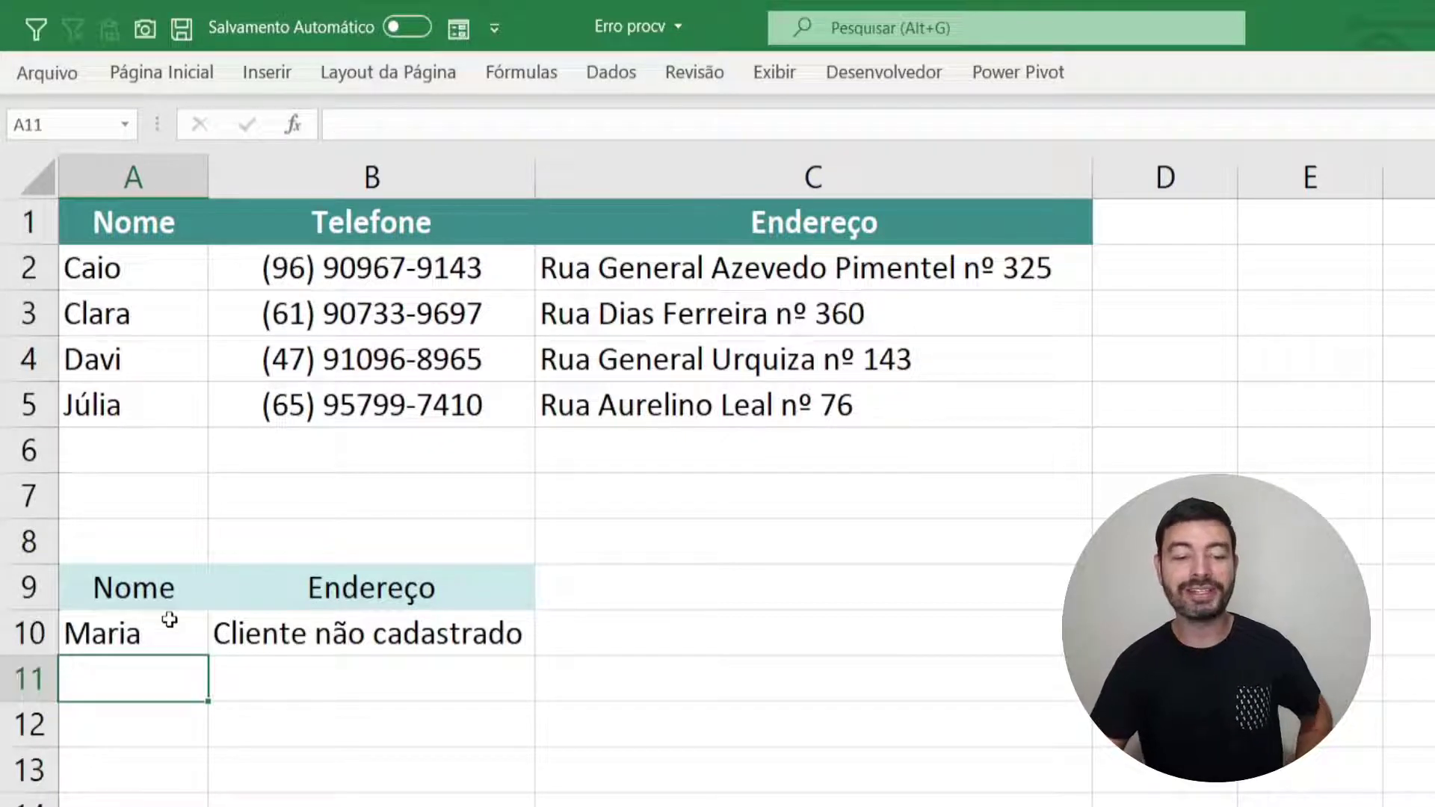
Evaluate the PROCV part inside B10's formula, examine the SEERRO fallback text and leave the formula without saving changes.
left_click(281, 639)
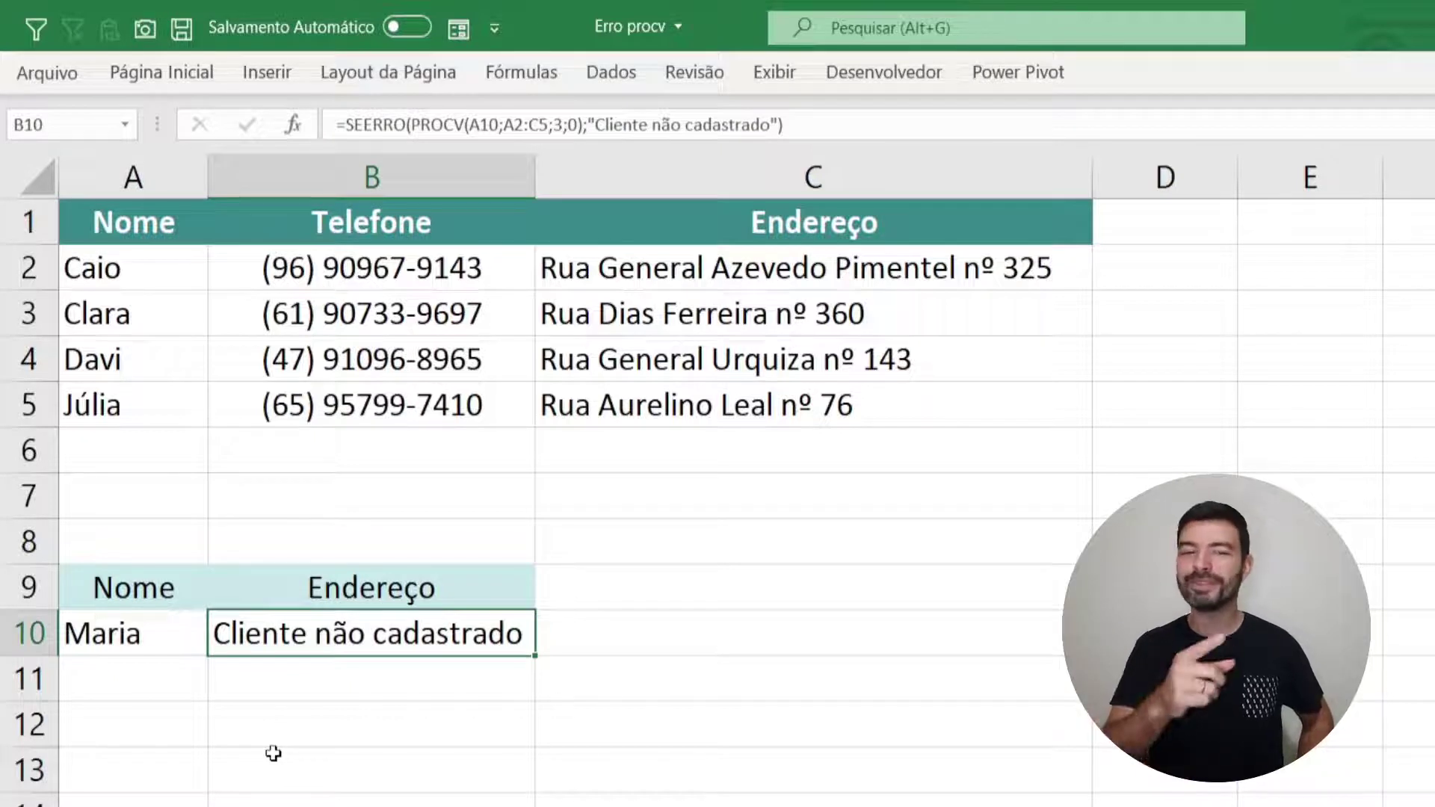
double_click(366, 639)
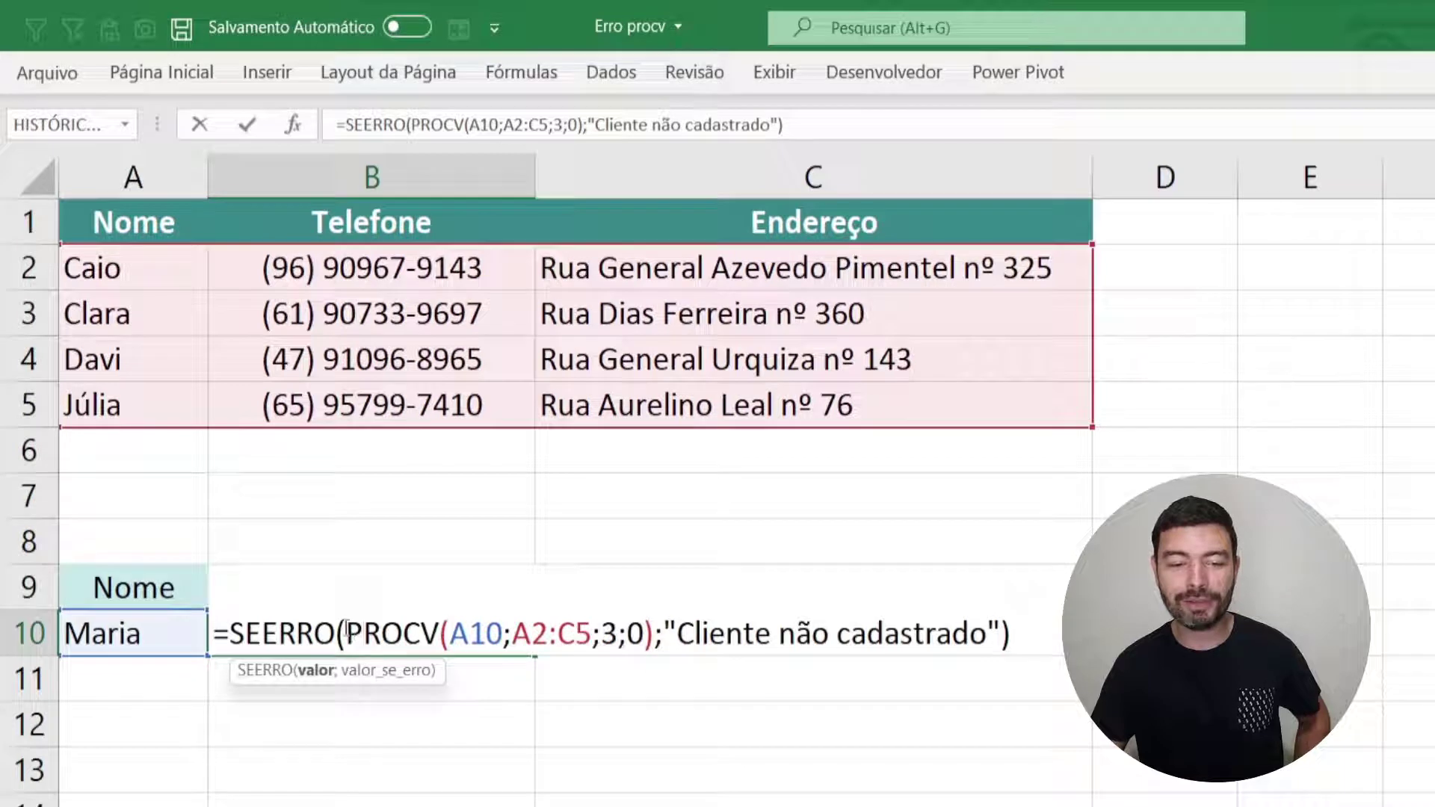
left_click_drag(347, 634, 654, 633)
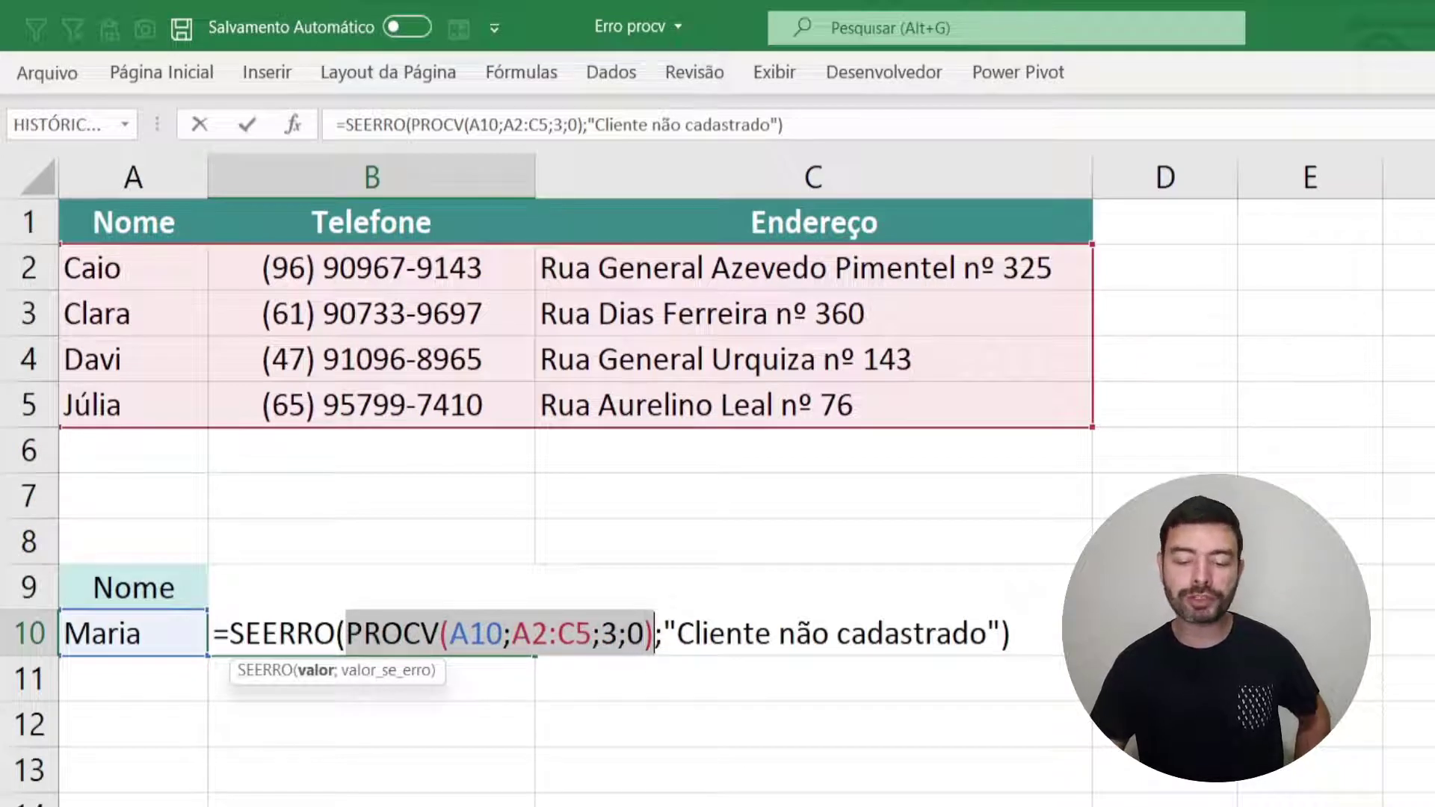
key("F9")
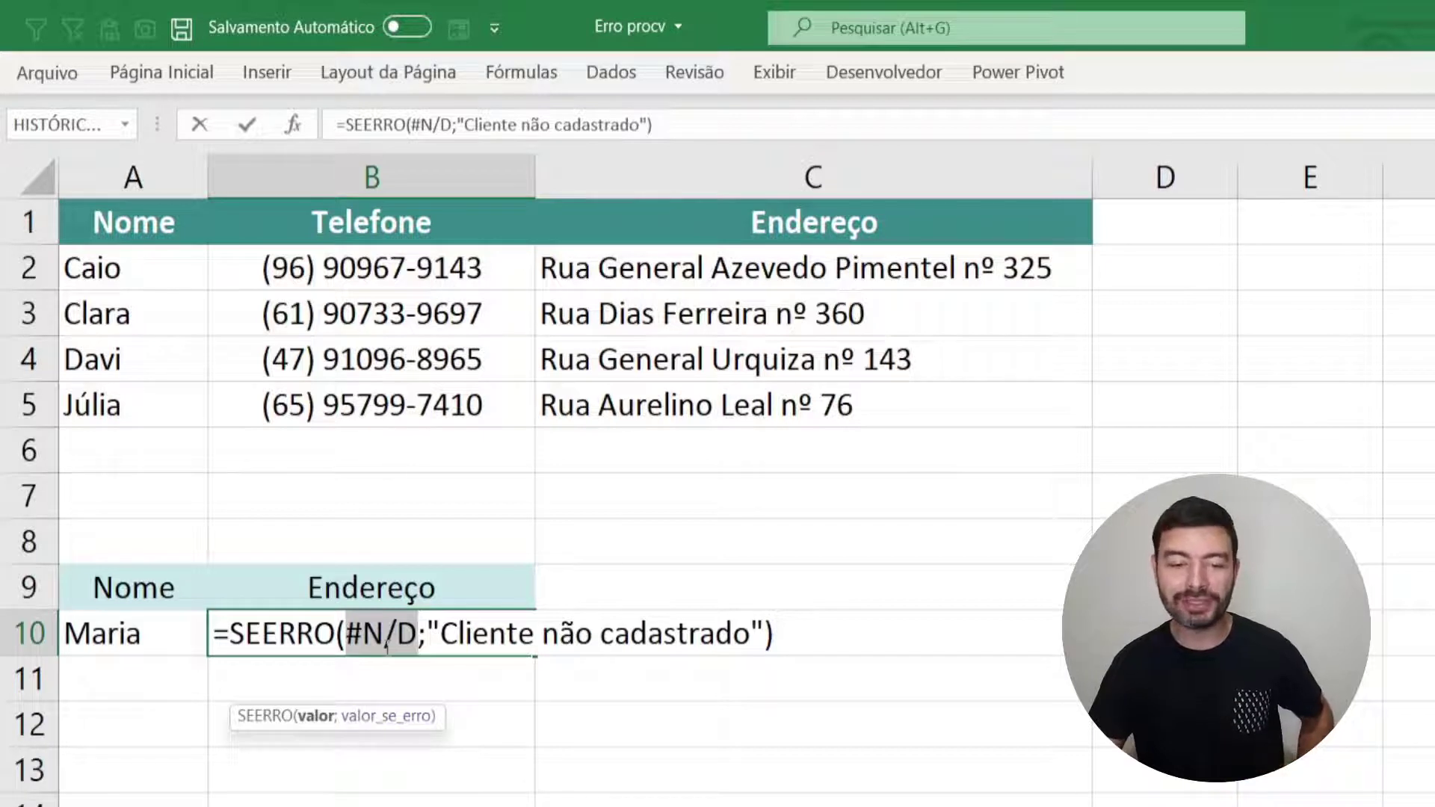
left_click_drag(425, 634, 765, 634)
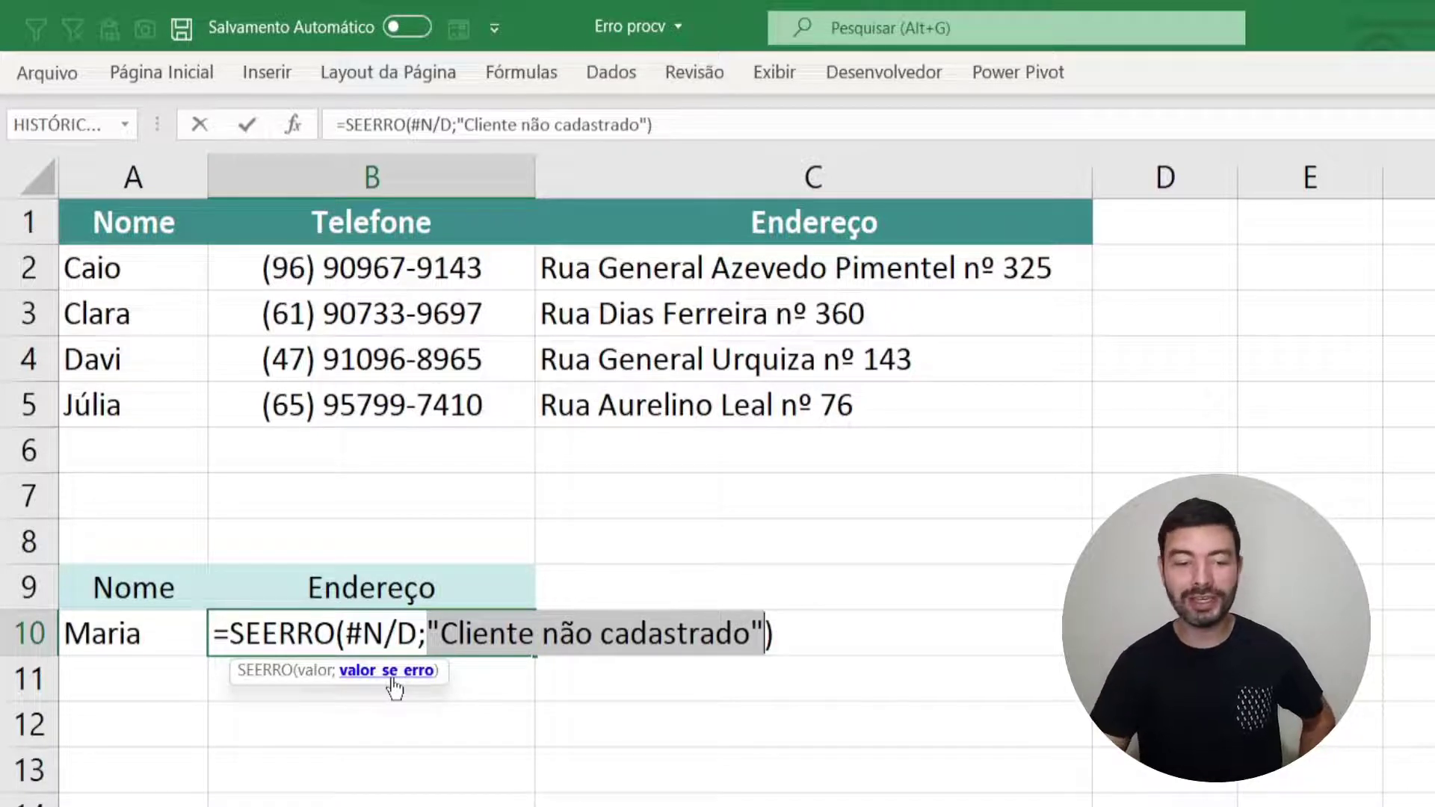
key("Escape")
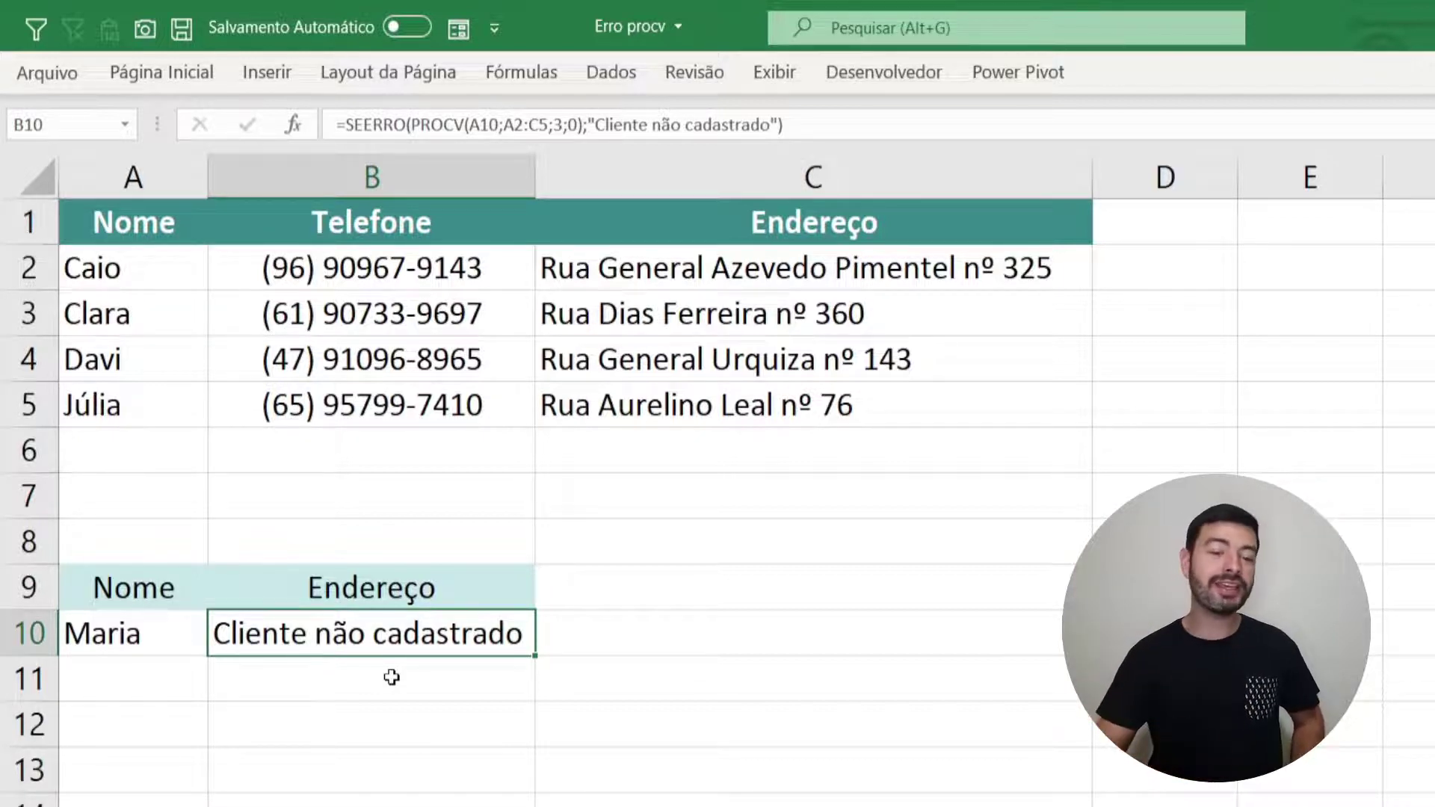
Replace the name in A10 with the row 5 contact's name spelled without its accent, and compare it with A5.
left_click(120, 634)
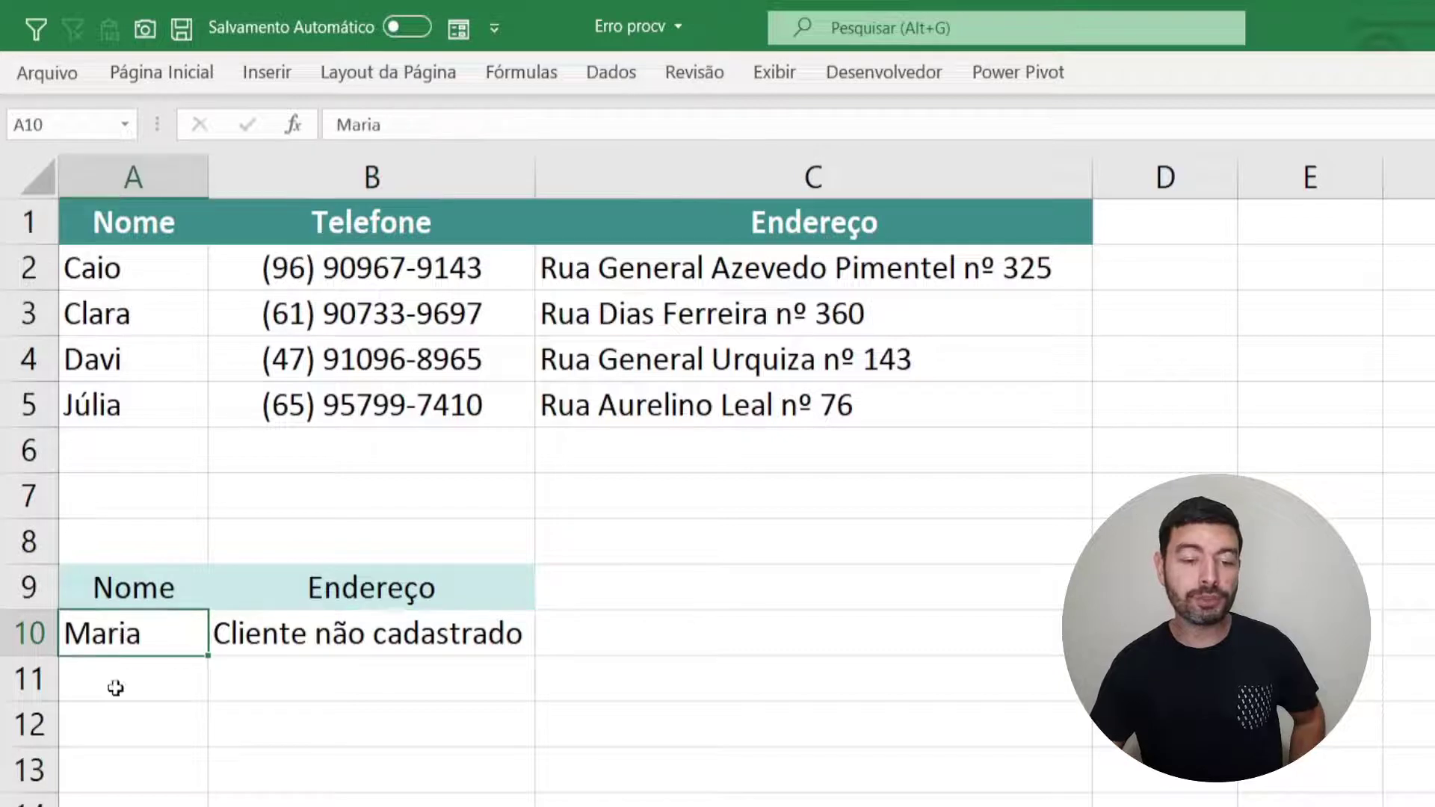
type("Julia")
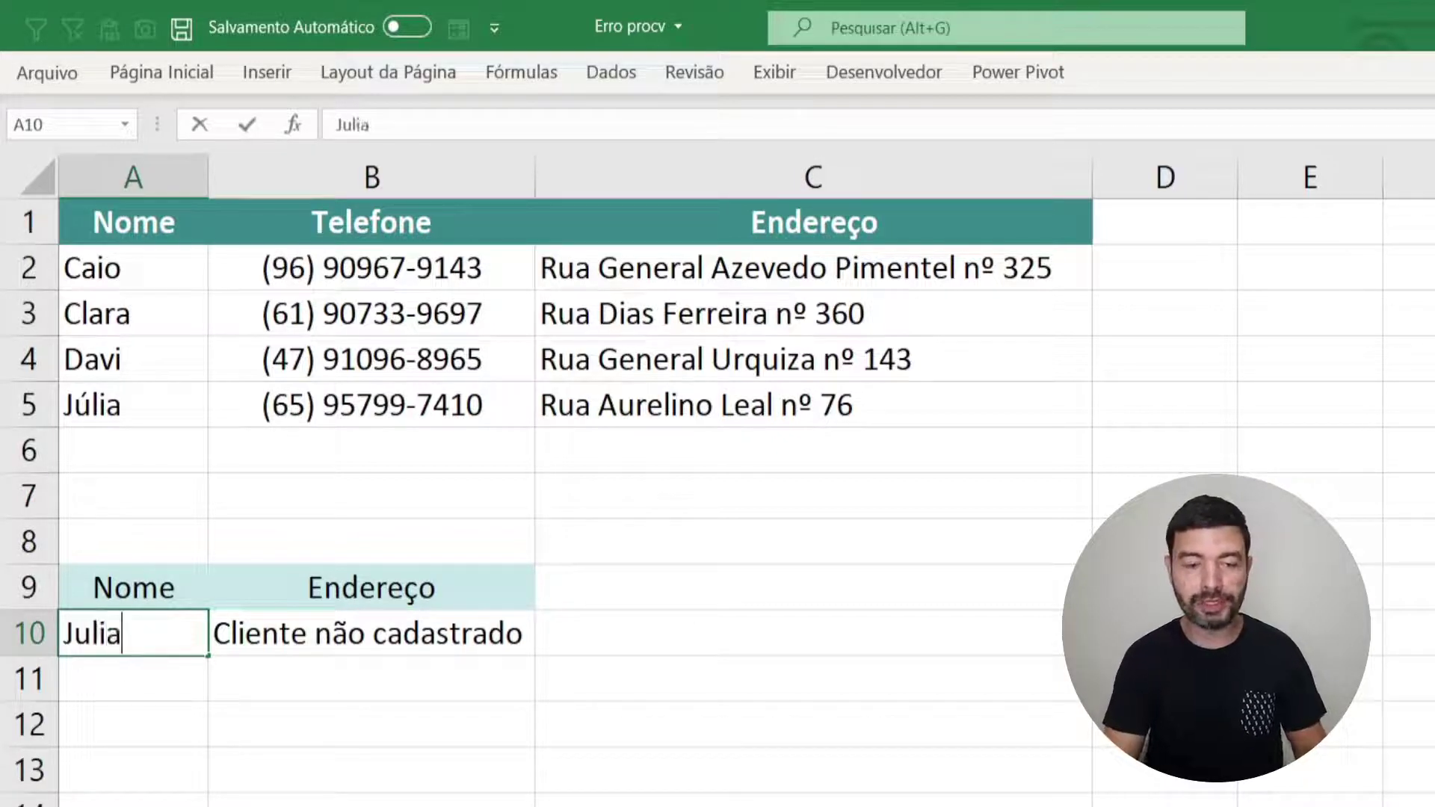
key("Return")
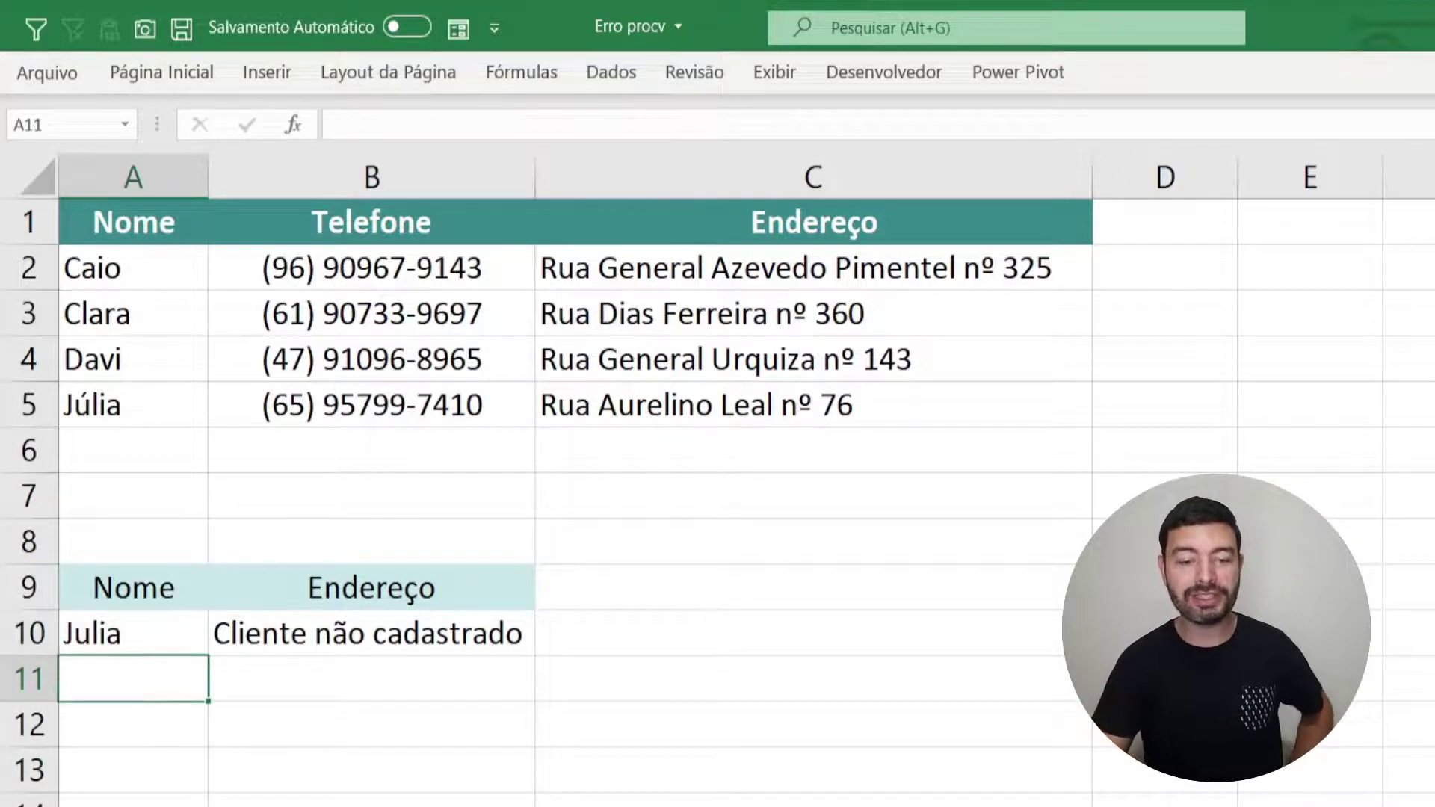
left_click(278, 642)
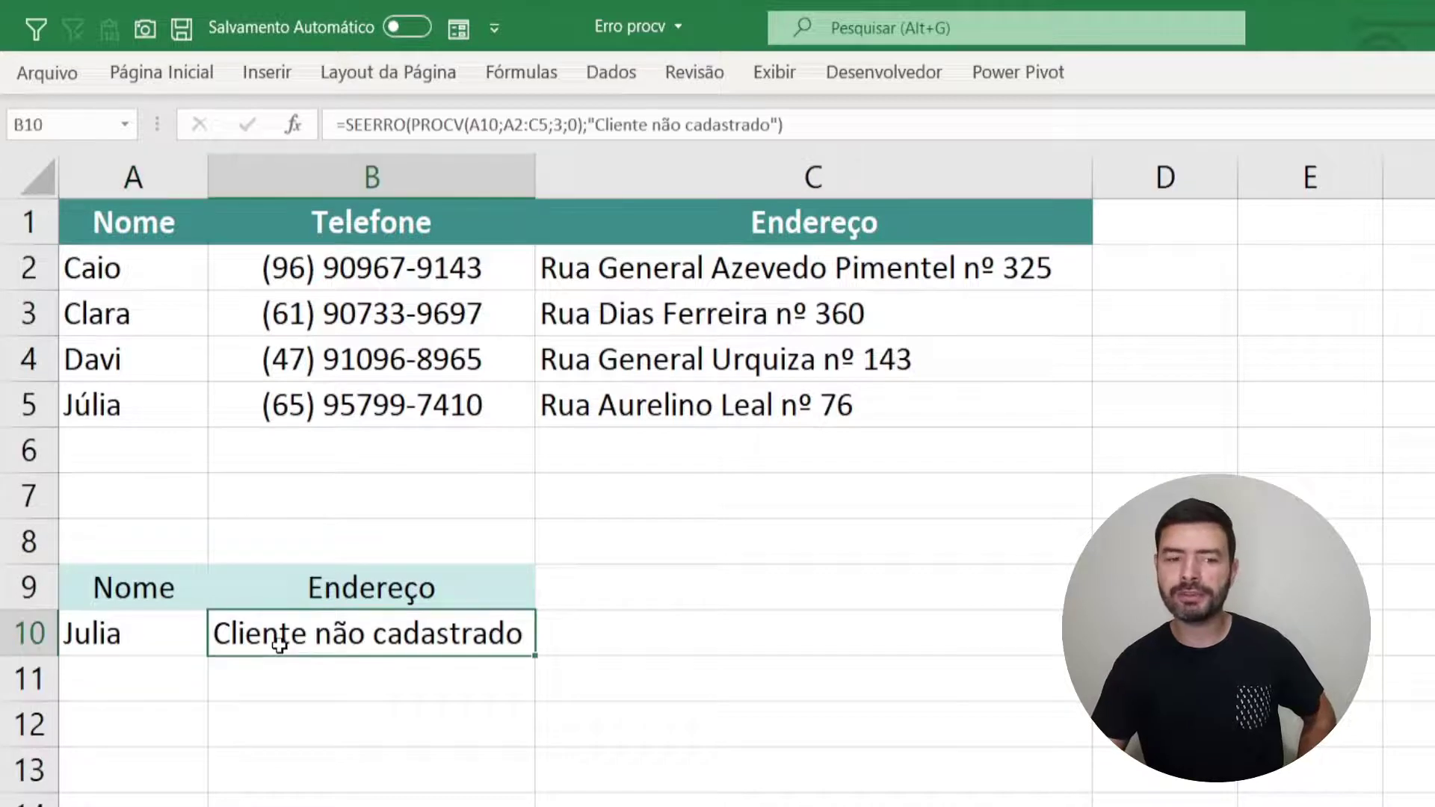
left_click(166, 390)
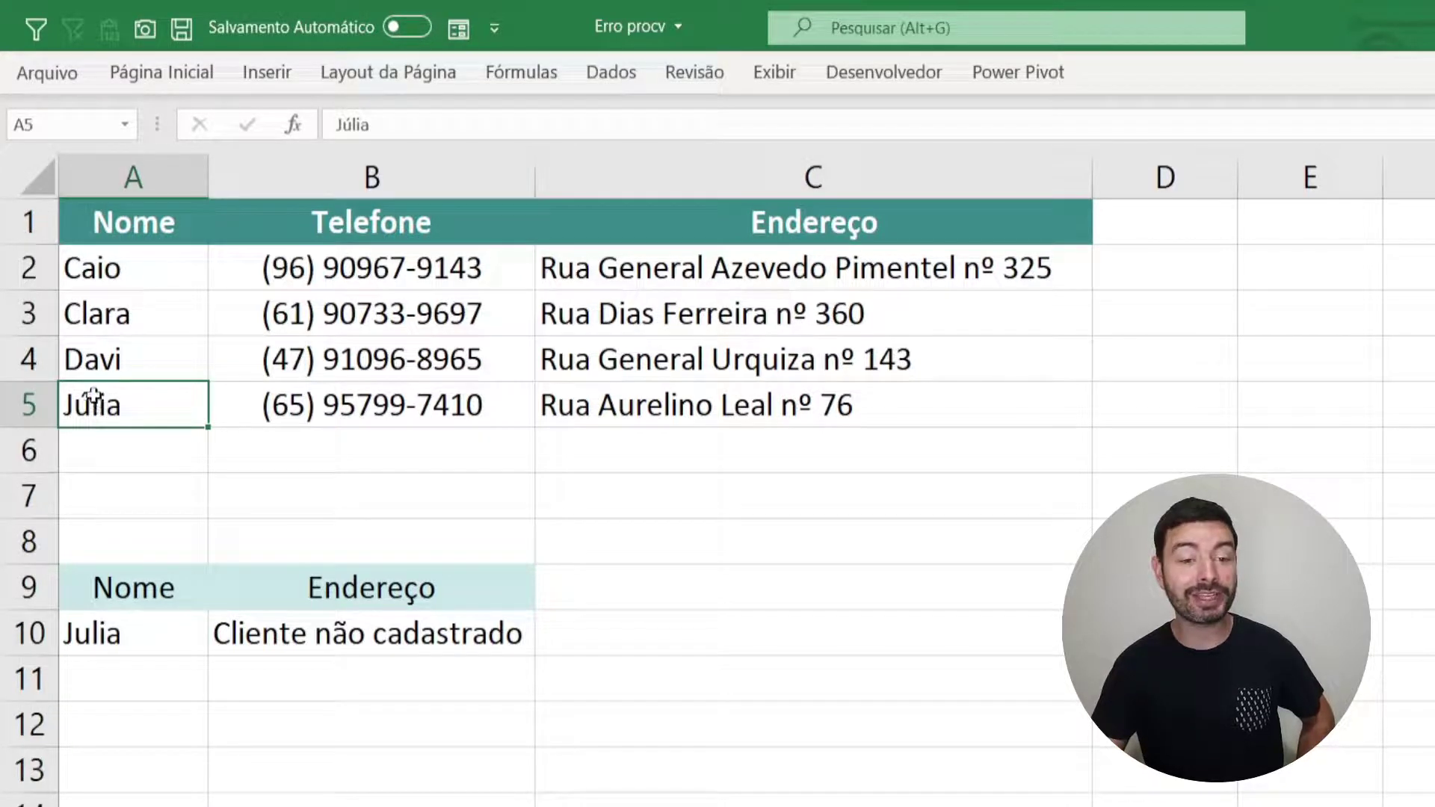
Correct the name in A10 to the accented spelling used in A5.
left_click(132, 639)
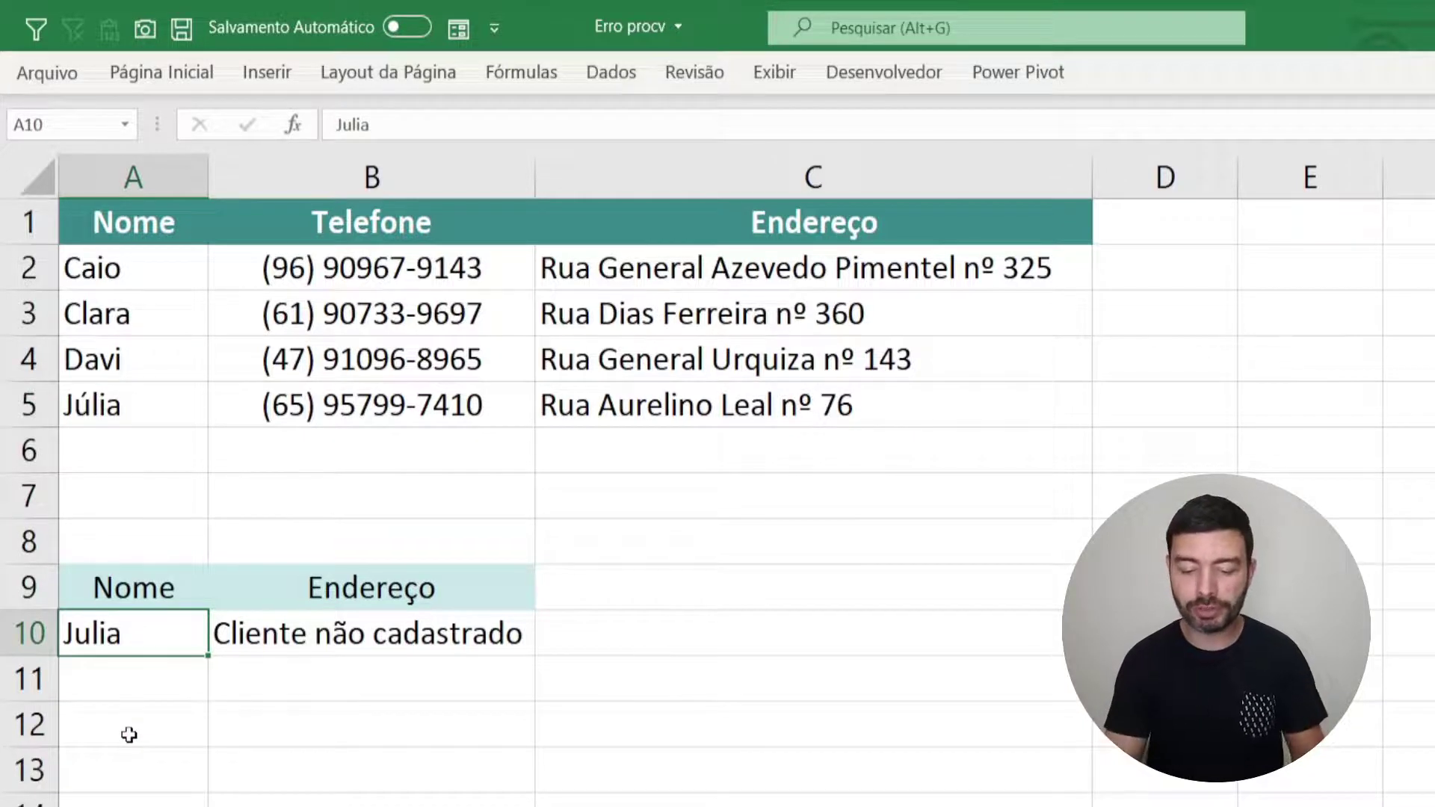
type("Júlia")
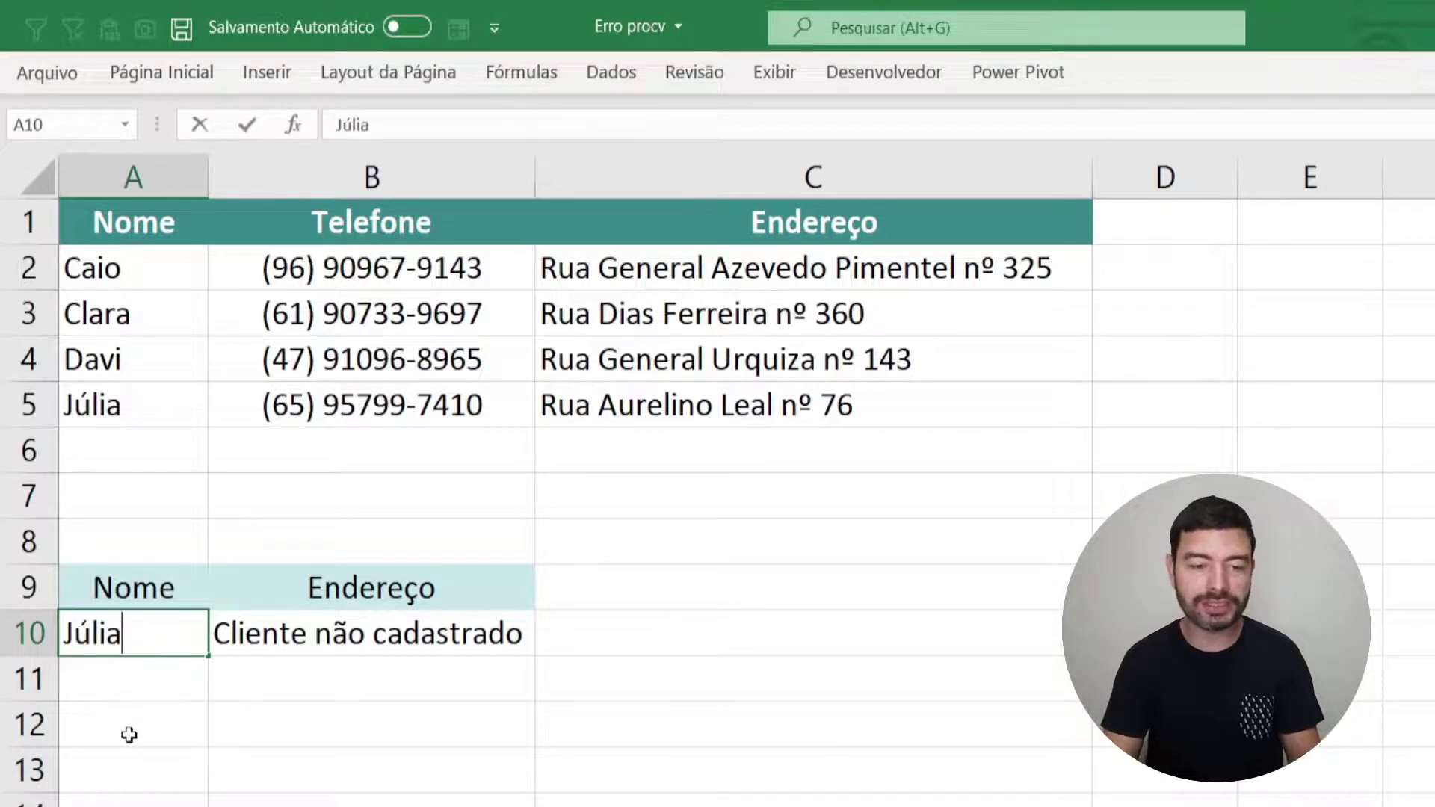
key("Return")
left_click(129, 736)
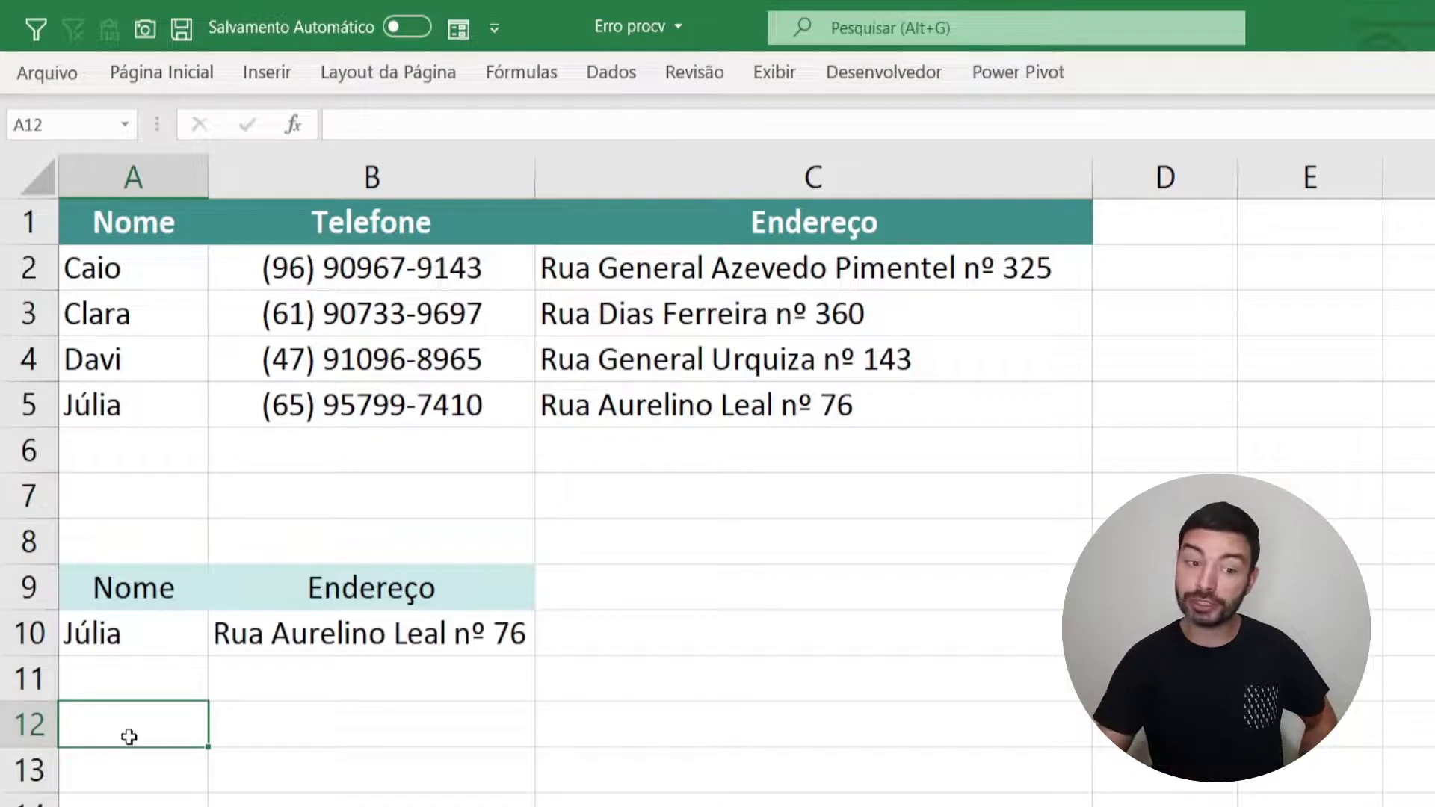
Replace the name in A10 with an unlisted person's name and check the result in B10.
left_click(157, 635)
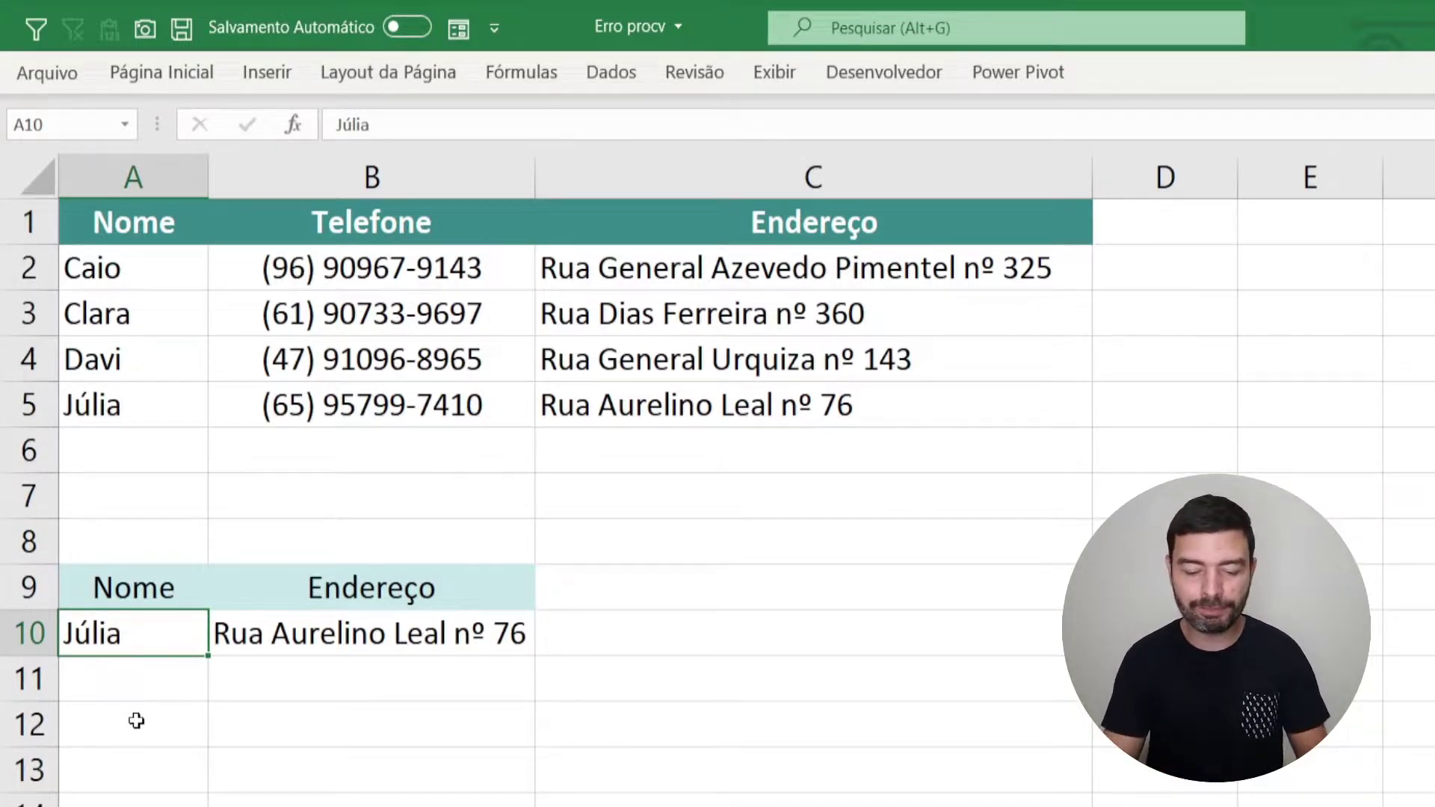
type("Maria")
key("Return")
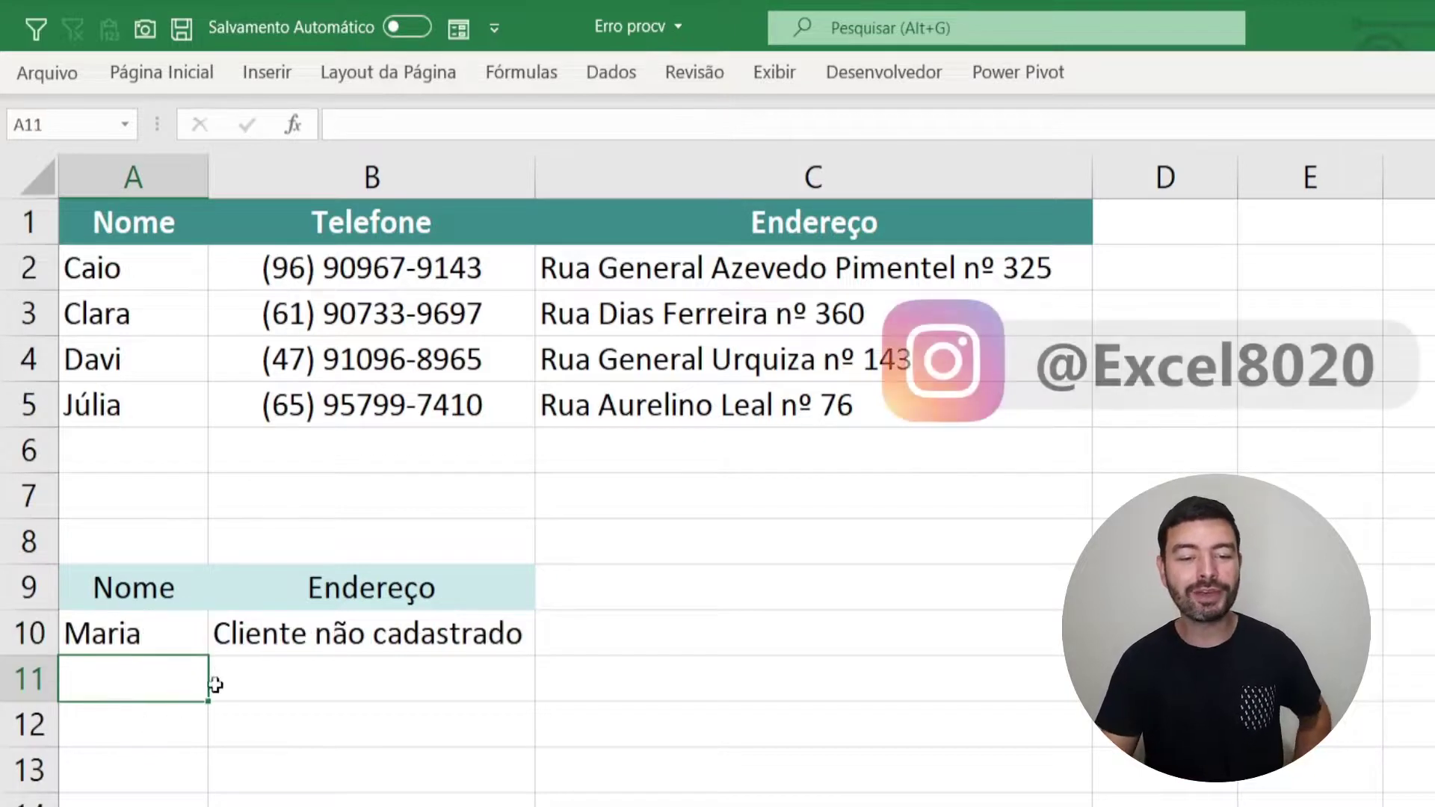
left_click(246, 635)
left_click(266, 720)
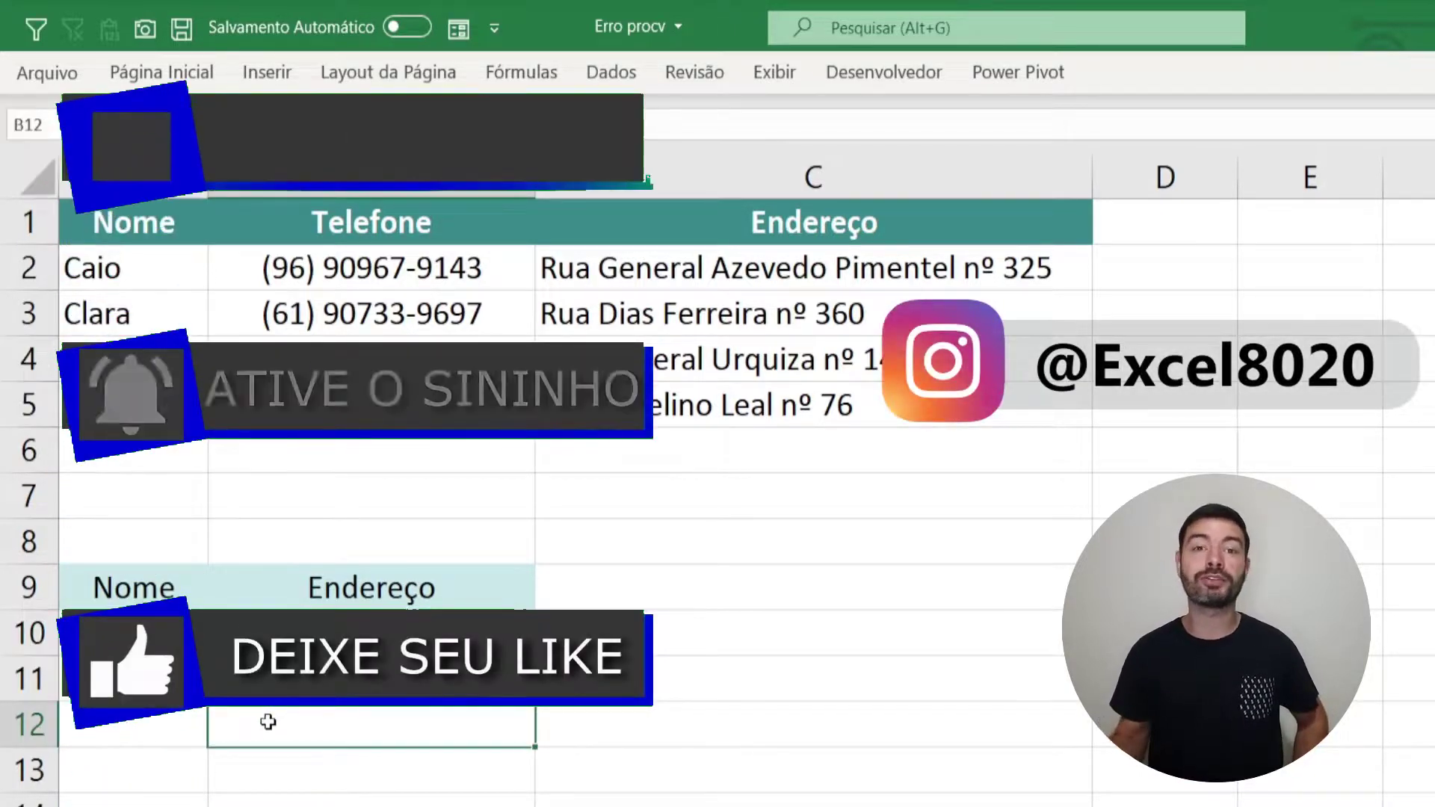